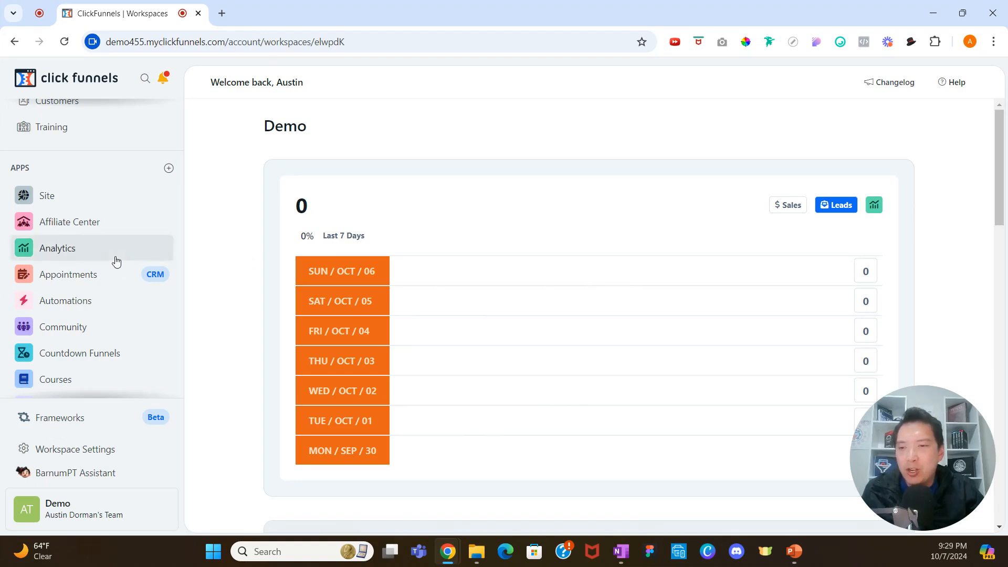
Create a new survey workflow named Test New Features Survey.
scroll(116, 276, "down", 3)
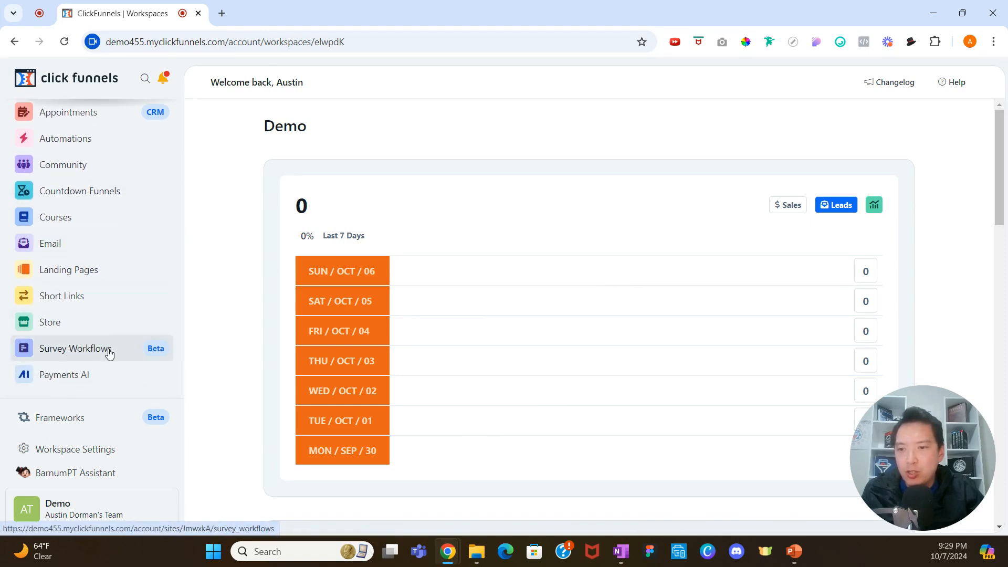
left_click(109, 349)
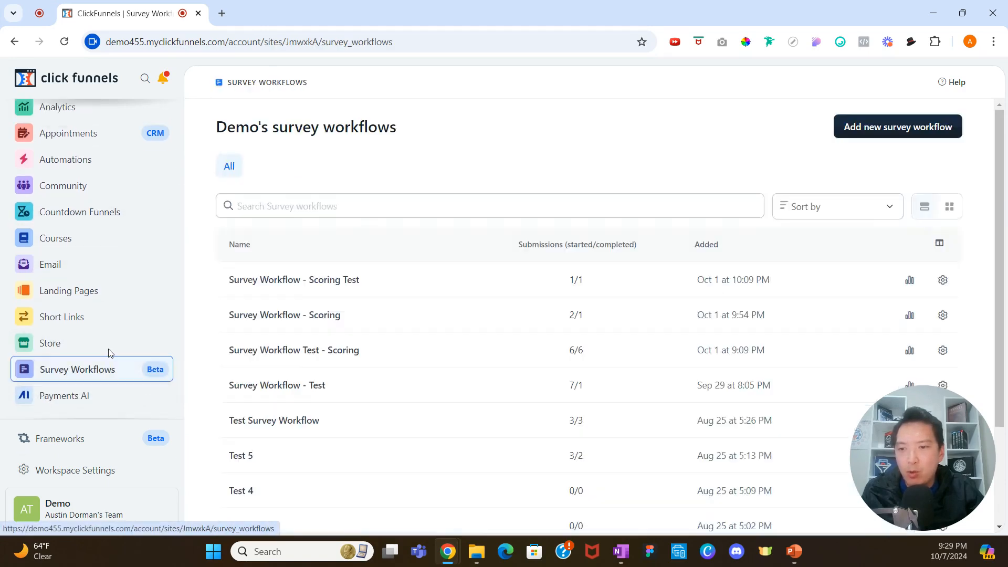
left_click(900, 128)
left_click(612, 199)
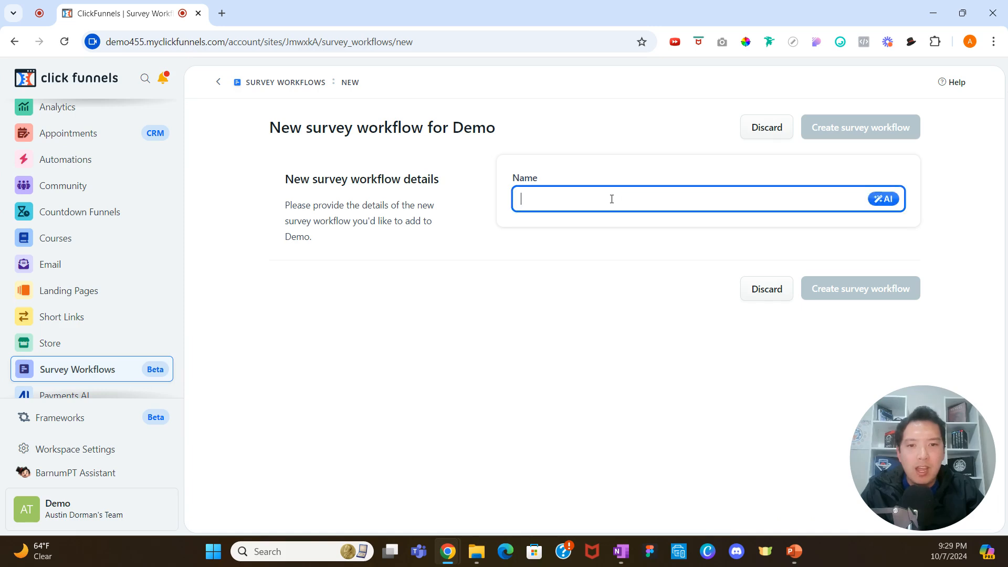
type("Test New Features Survey")
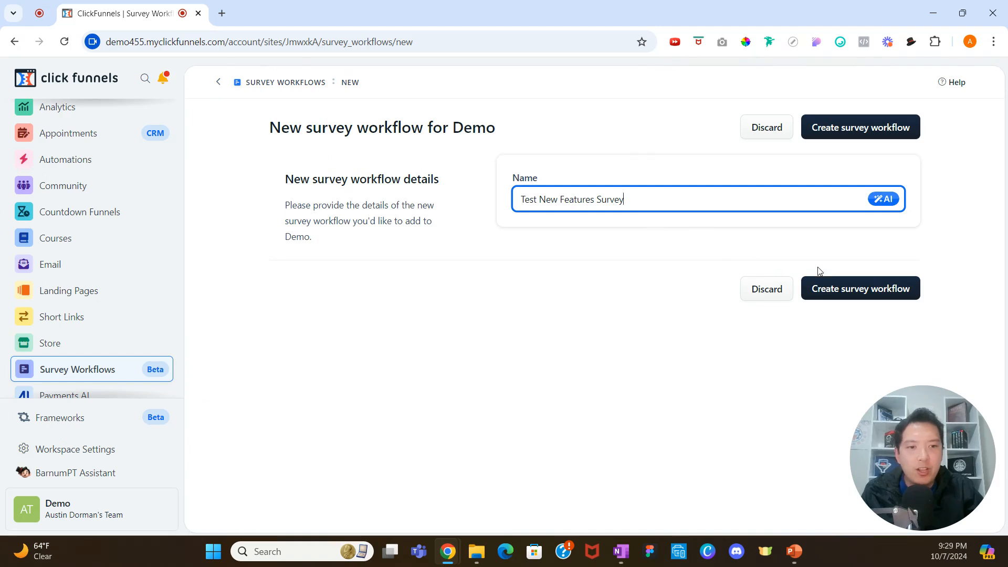
left_click(828, 284)
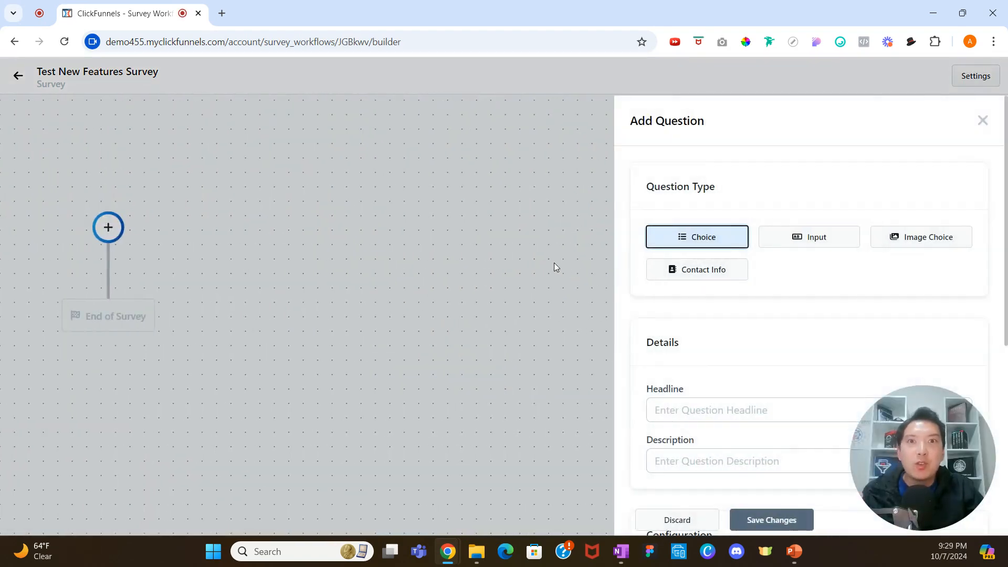
Compare the question types and select Contact Info for the first question.
left_click(702, 273)
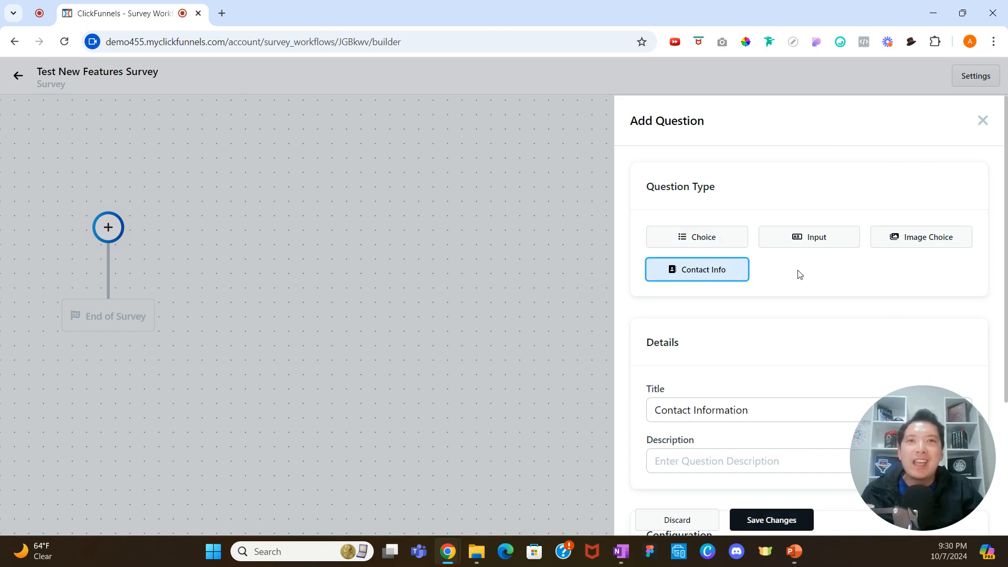
left_click(712, 237)
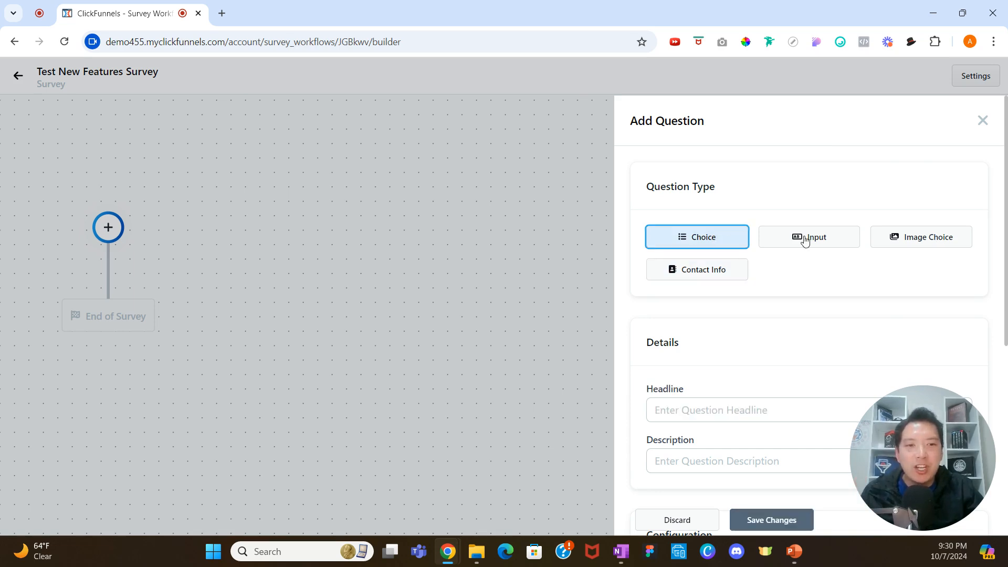
left_click(804, 241)
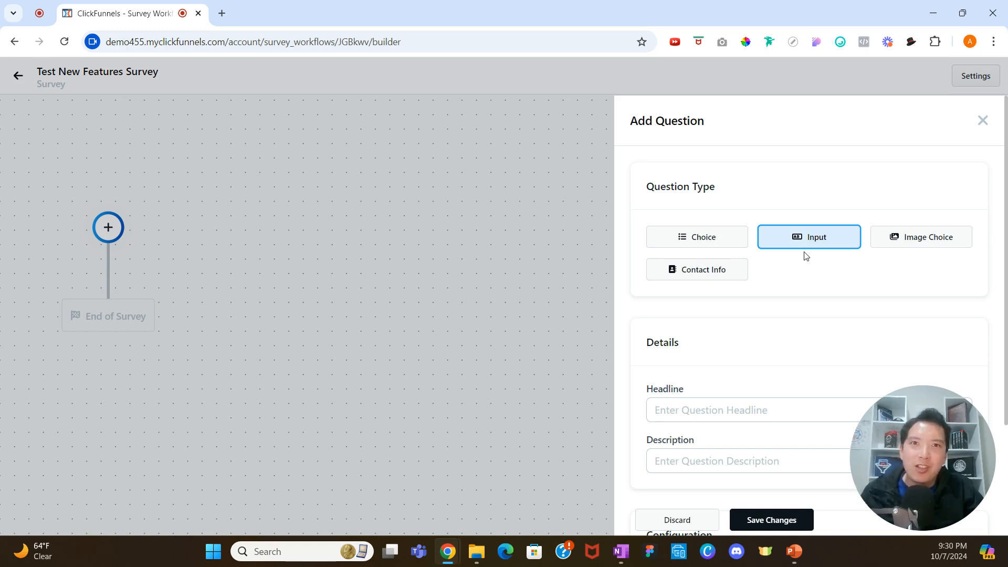
left_click(713, 280)
Toggle the email and phone field options off and back on, then save the Contact Information question.
scroll(739, 308, "down", 1)
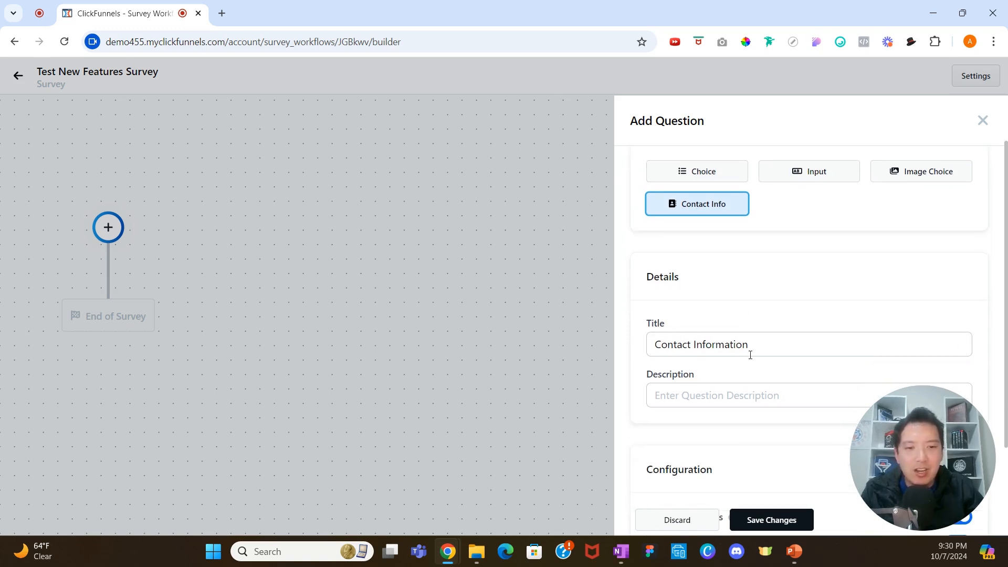
scroll(753, 353, "down", 1)
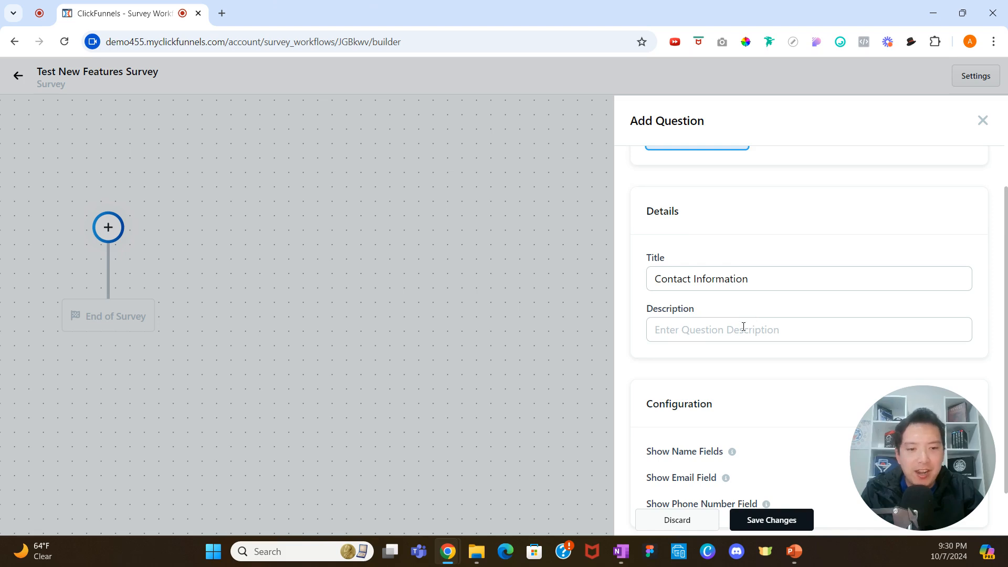
scroll(743, 326, "down", 1)
left_click_drag(908, 442, 821, 446)
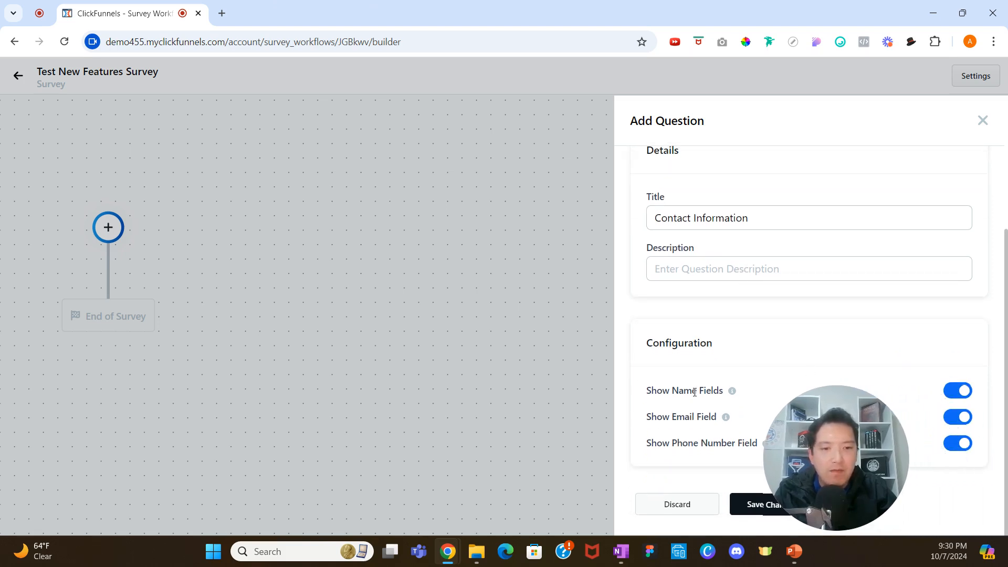
left_click_drag(808, 442, 821, 442)
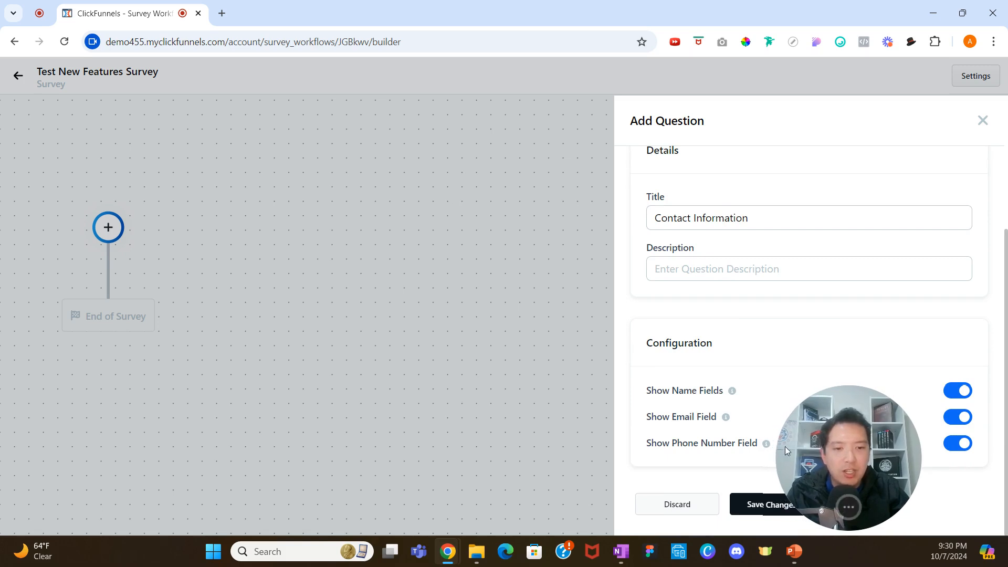
left_click(961, 450)
left_click(962, 450)
left_click(955, 417)
left_click(954, 418)
left_click_drag(837, 433, 893, 437)
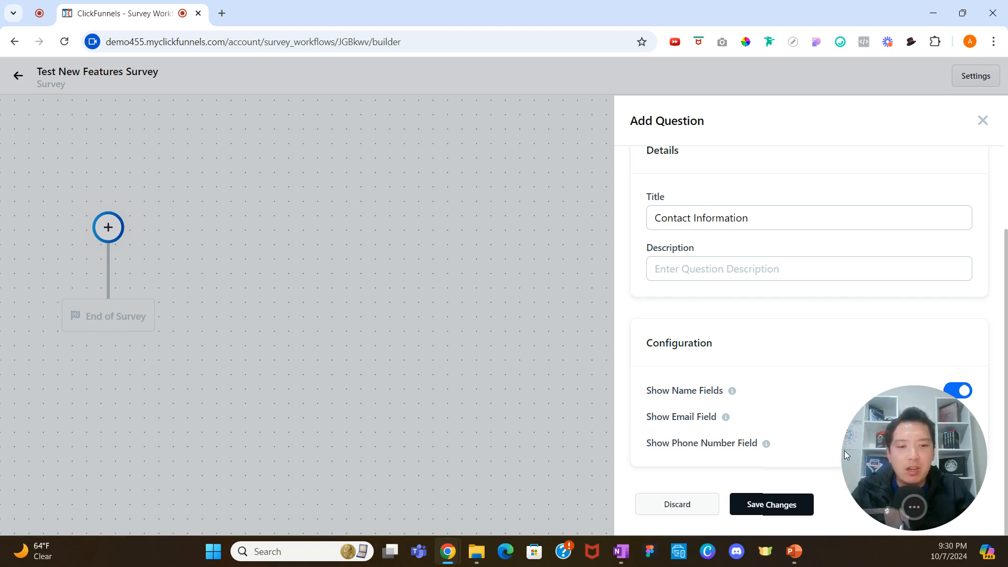
left_click(786, 505)
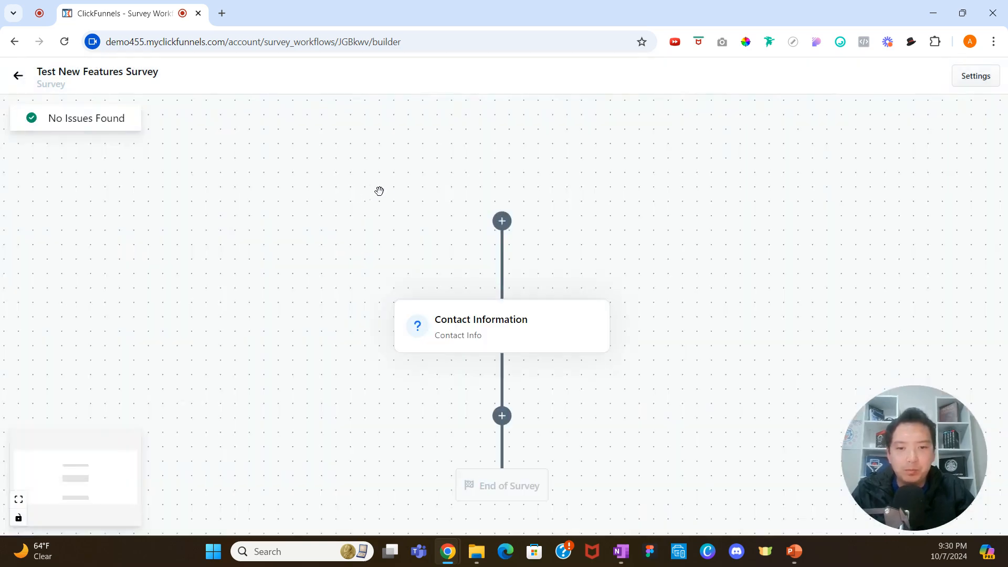
Open the add-action list below the Contact Information question and browse the available actions.
left_click(500, 284)
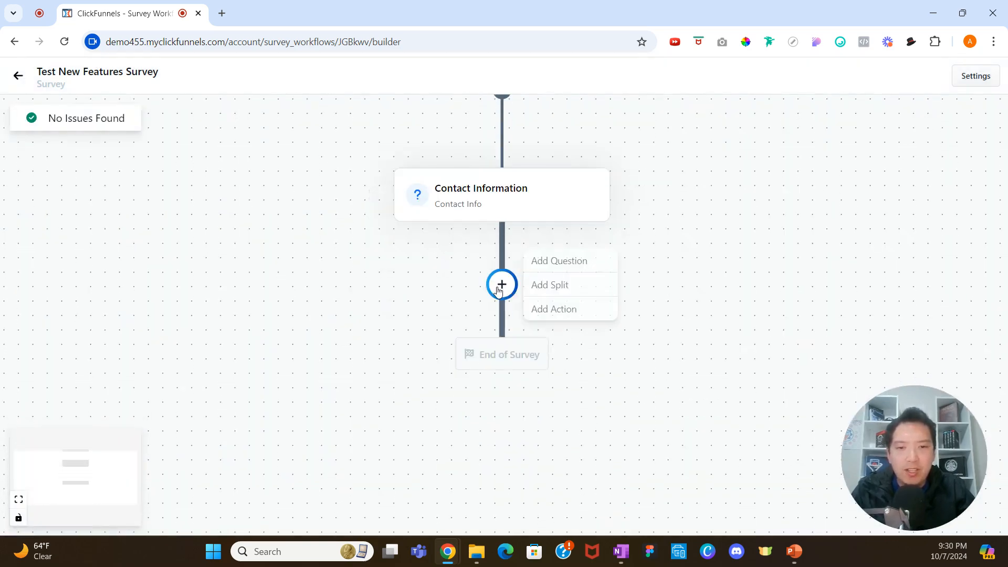
left_click(574, 311)
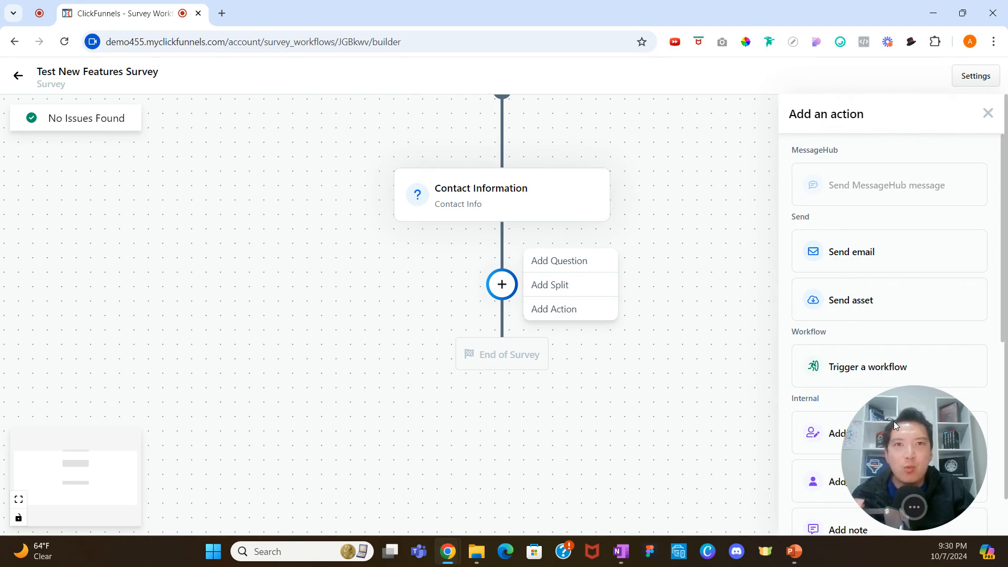
left_click_drag(897, 427, 680, 431)
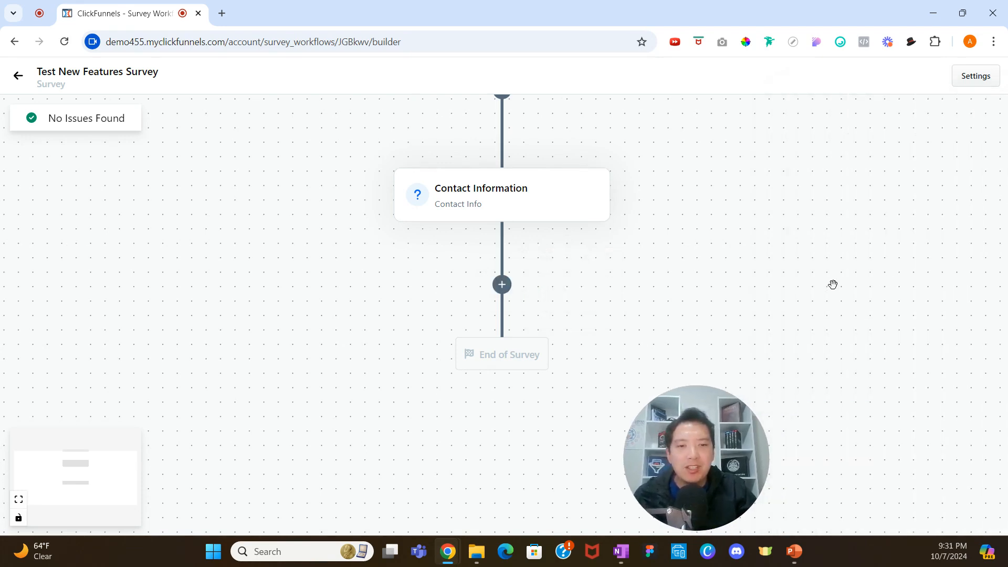
left_click(502, 285)
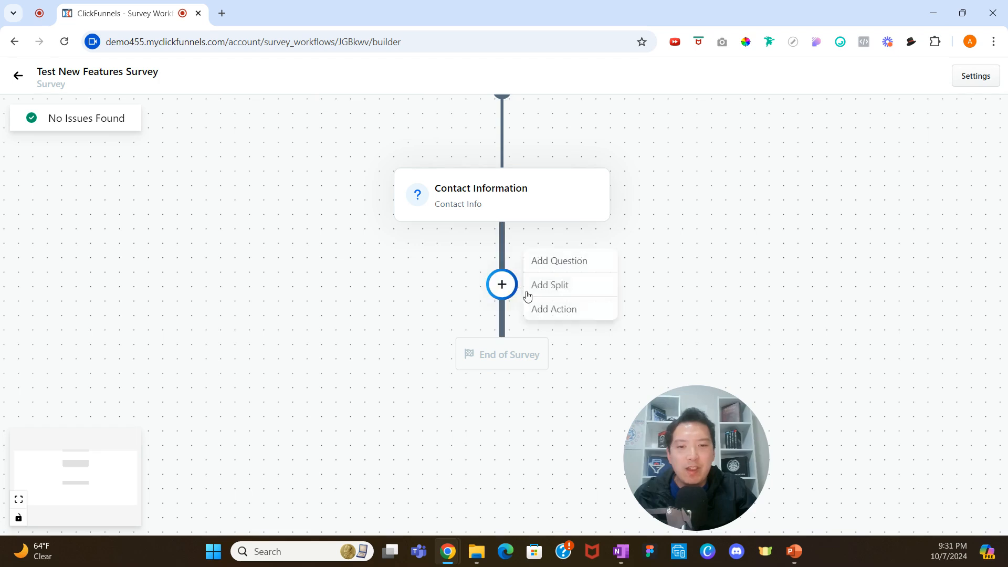
left_click(541, 309)
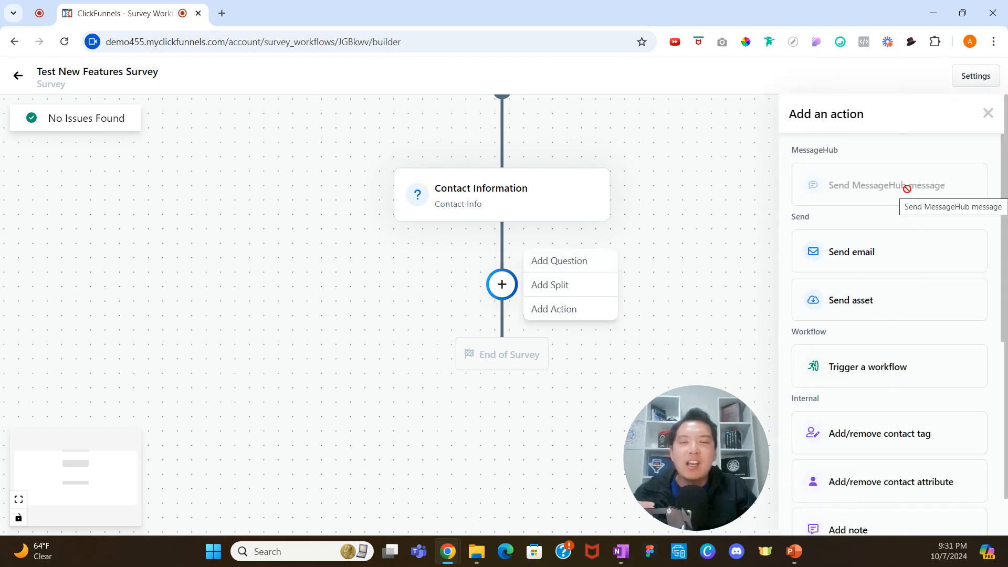
mouse_move(907, 188)
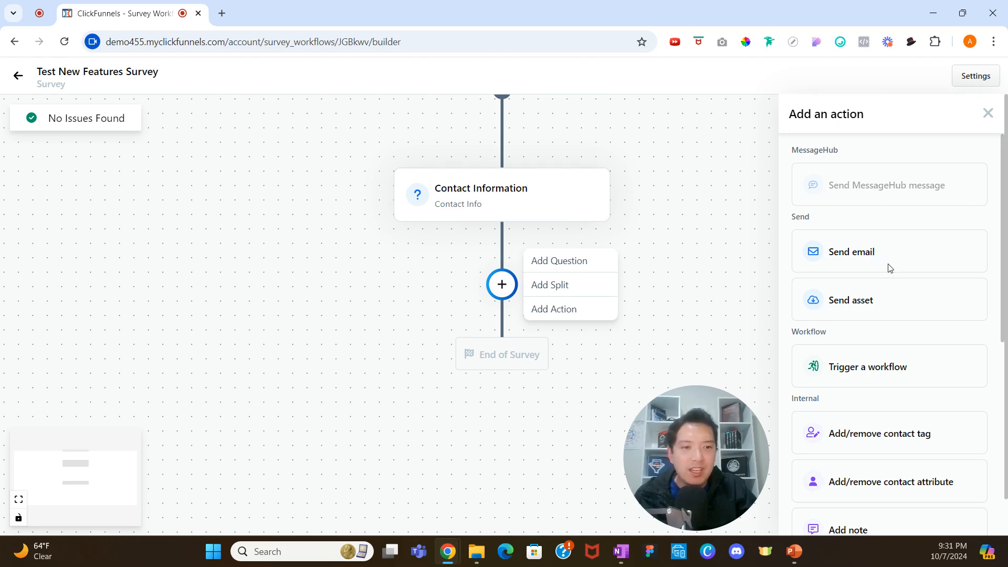
scroll(888, 313, "down", 1)
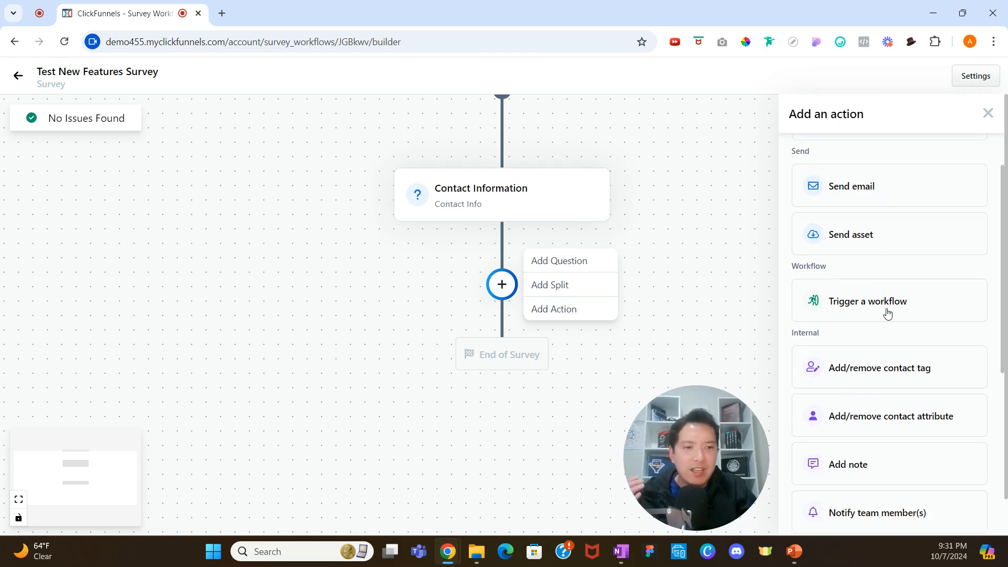
scroll(887, 314, "down", 1)
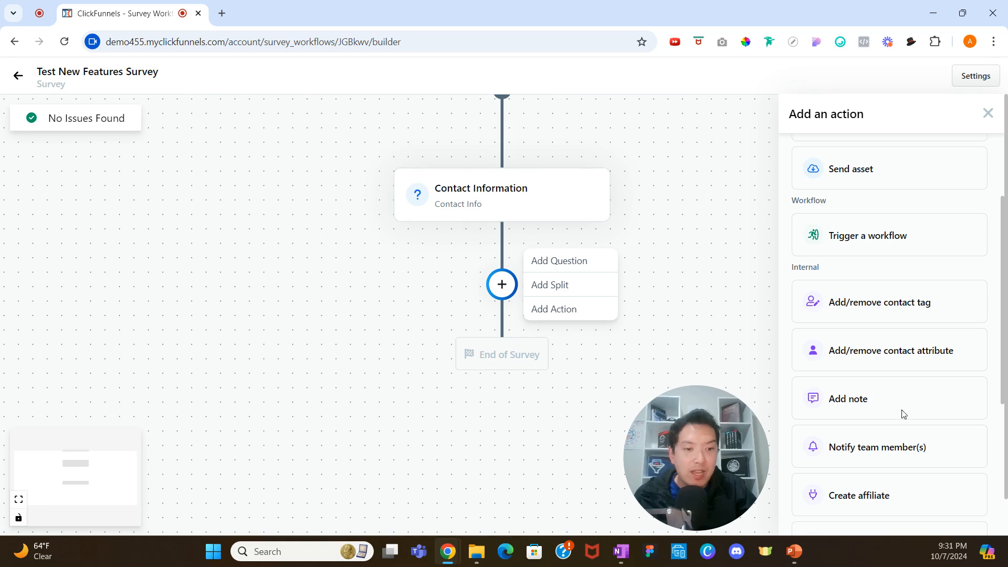
scroll(915, 448, "down", 1)
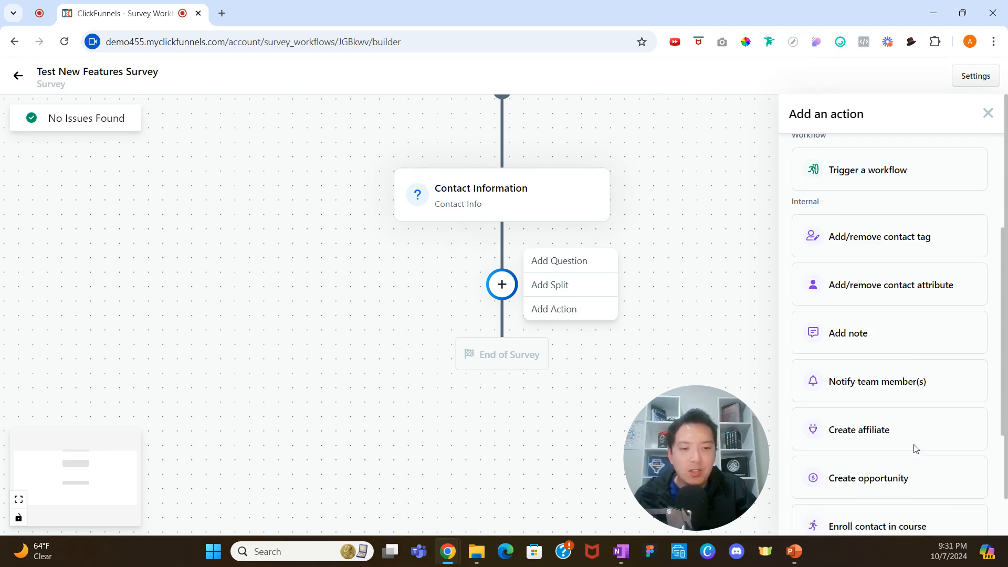
scroll(915, 447, "down", 4)
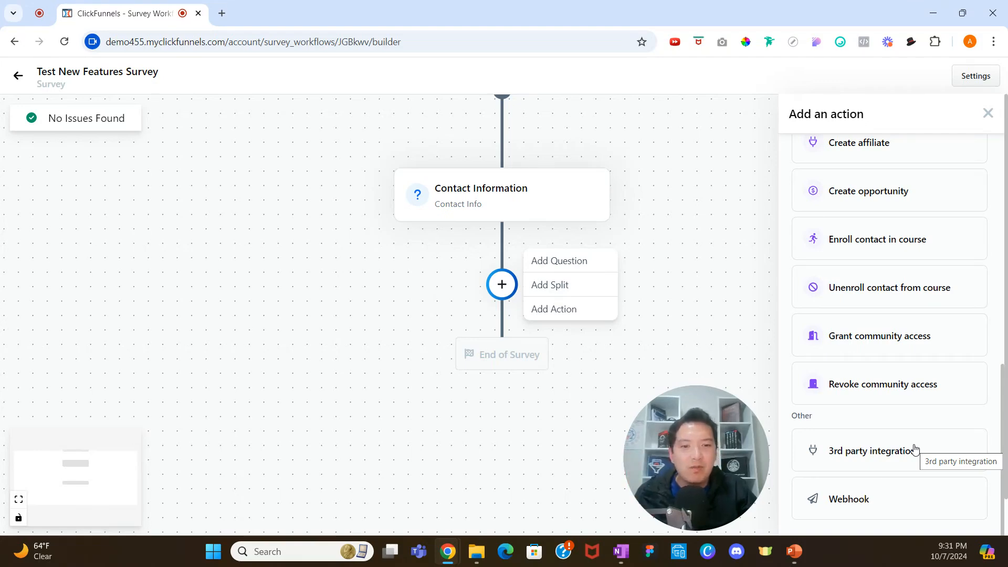
scroll(898, 305, "up", 4)
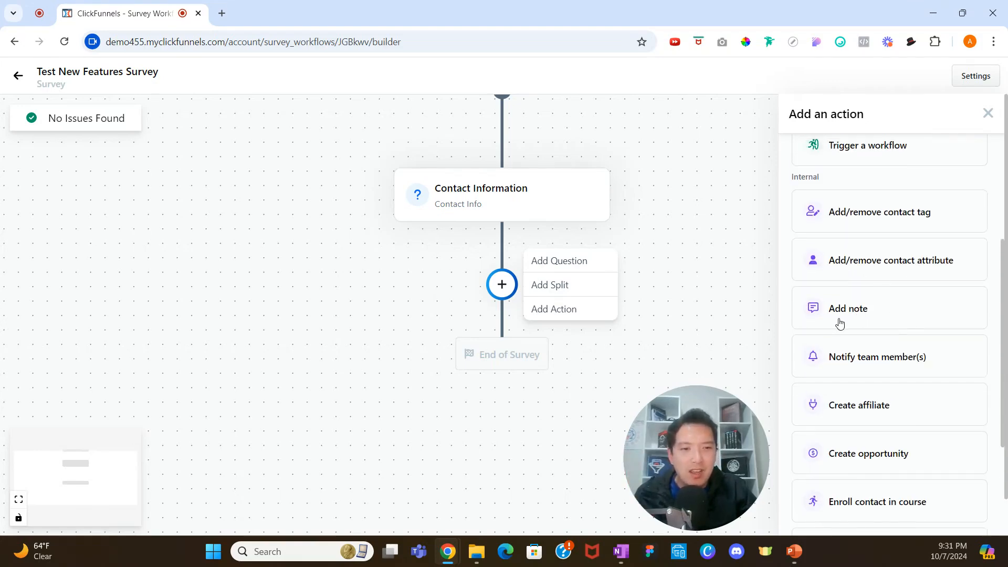
Add a note action after the Contact Information question with the text "This person is awesome!".
left_click(703, 305)
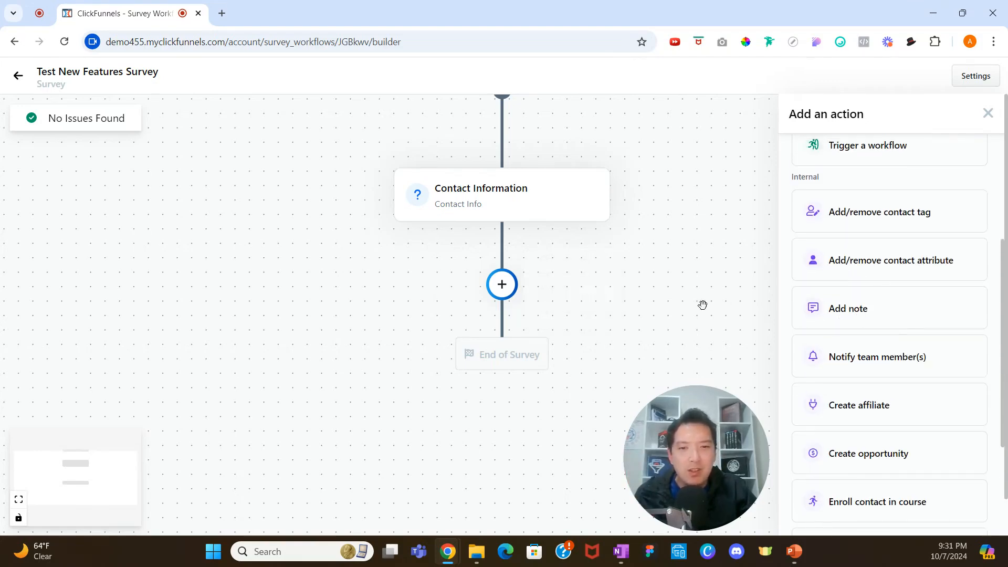
left_click(861, 304)
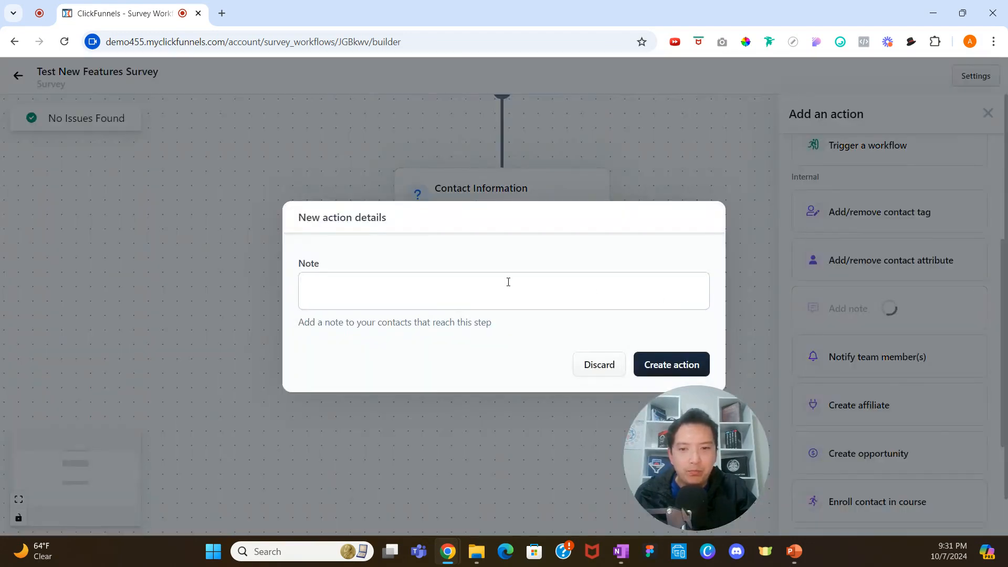
left_click(397, 277)
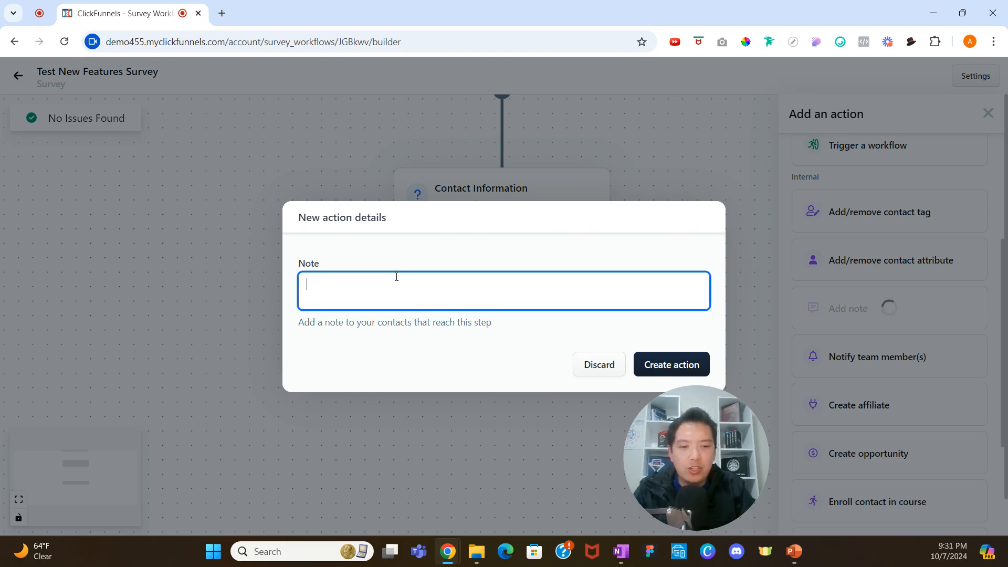
type("This ")
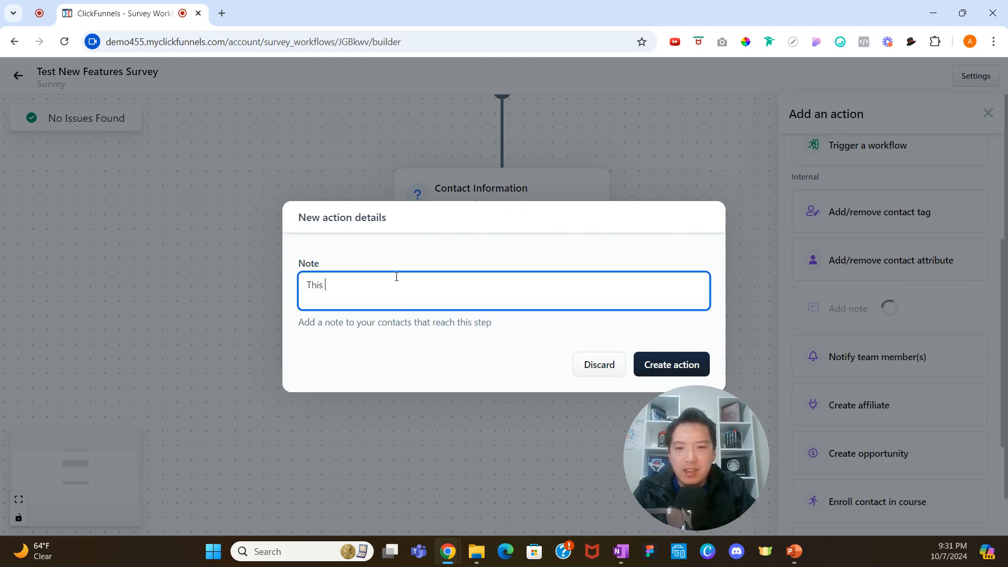
type("person is ")
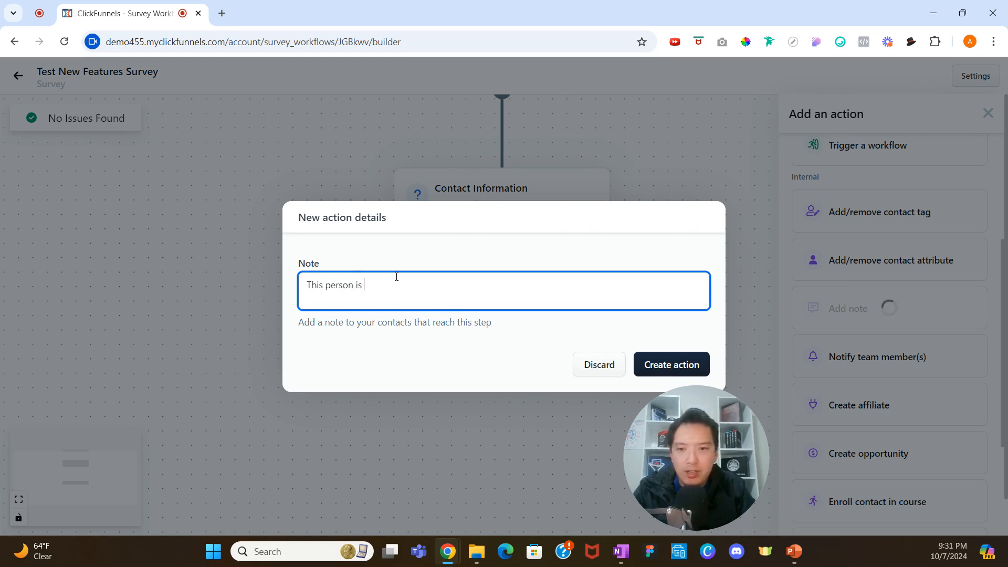
type("awesome!")
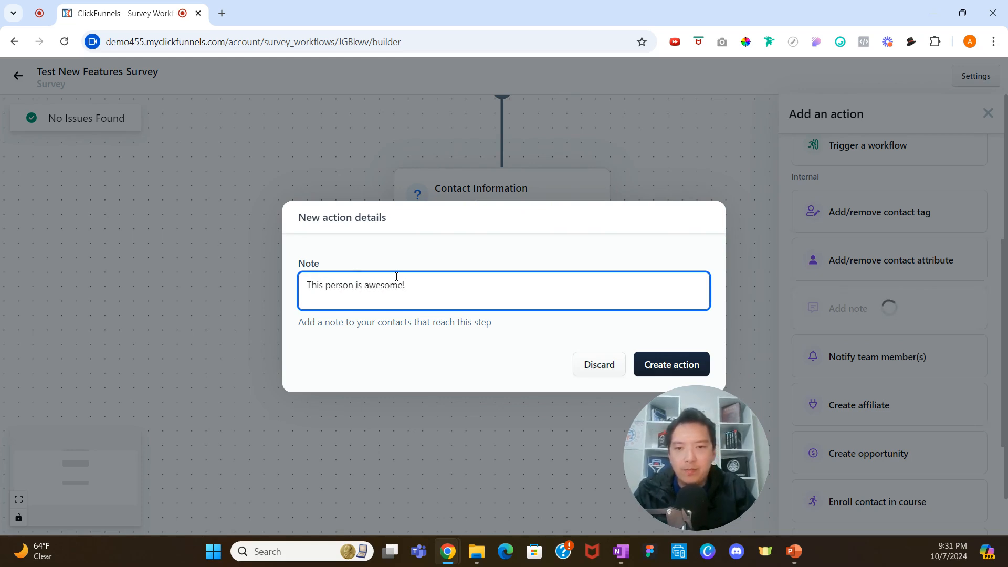
left_click(694, 362)
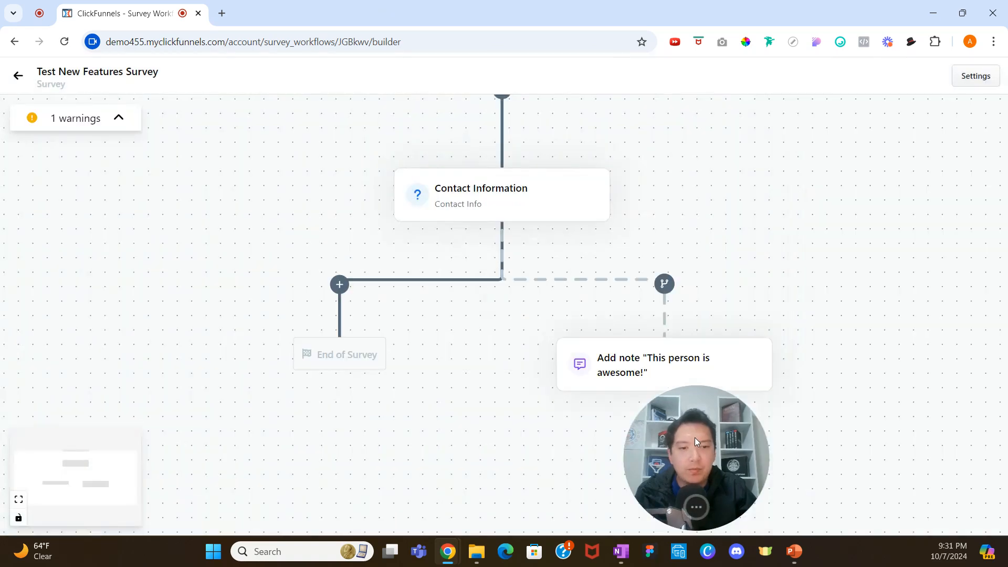
left_click_drag(695, 437, 909, 441)
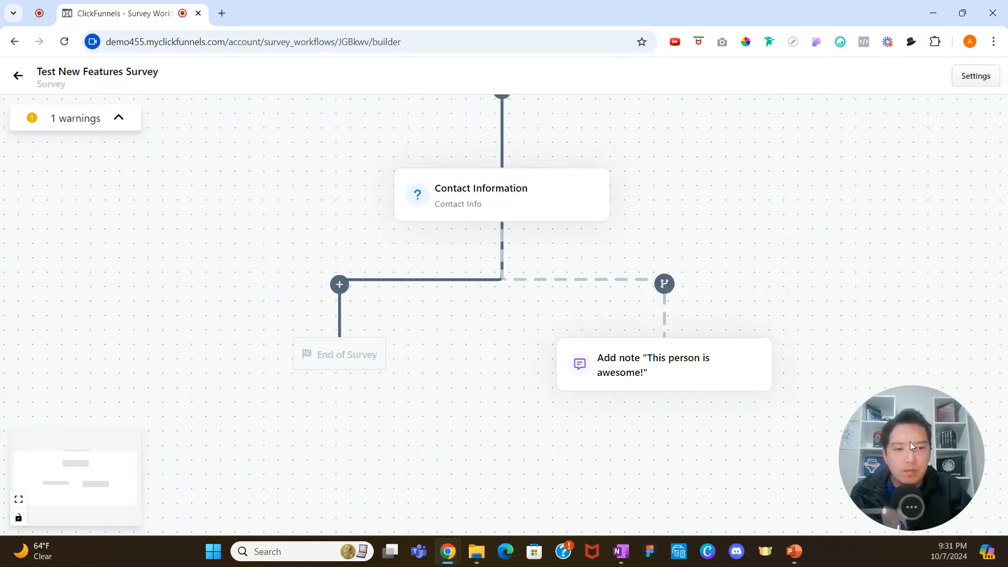
Add a new Choice question after the Contact Information question with the headline "How Comfortable Are You With Building Funnels?".
left_click(340, 285)
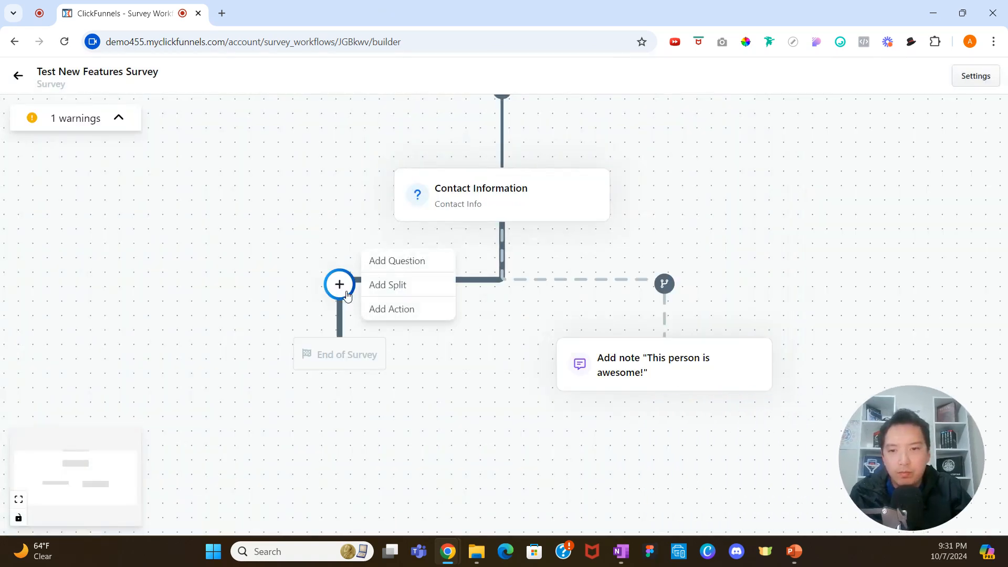
left_click(397, 262)
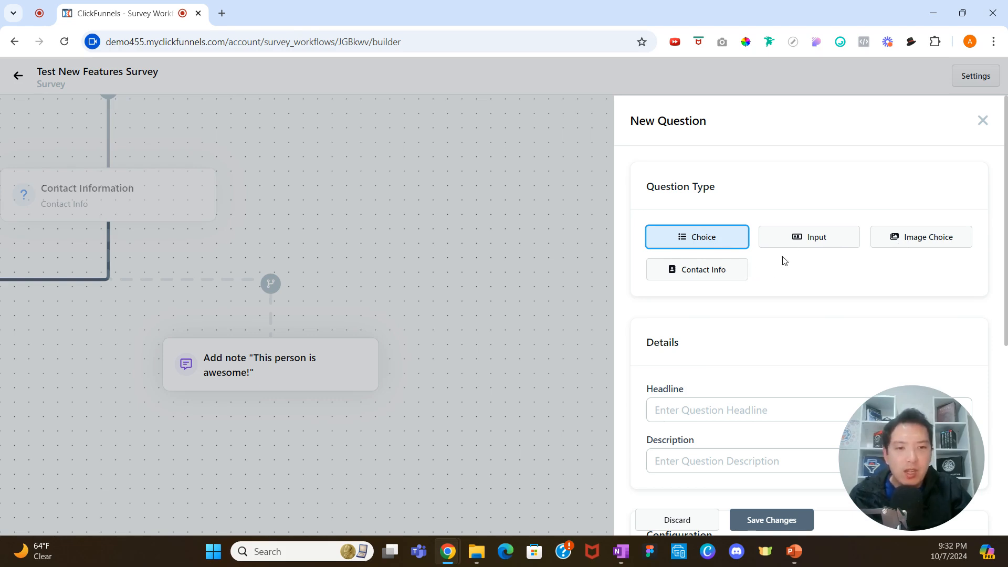
scroll(744, 262, "down", 3)
left_click(733, 280)
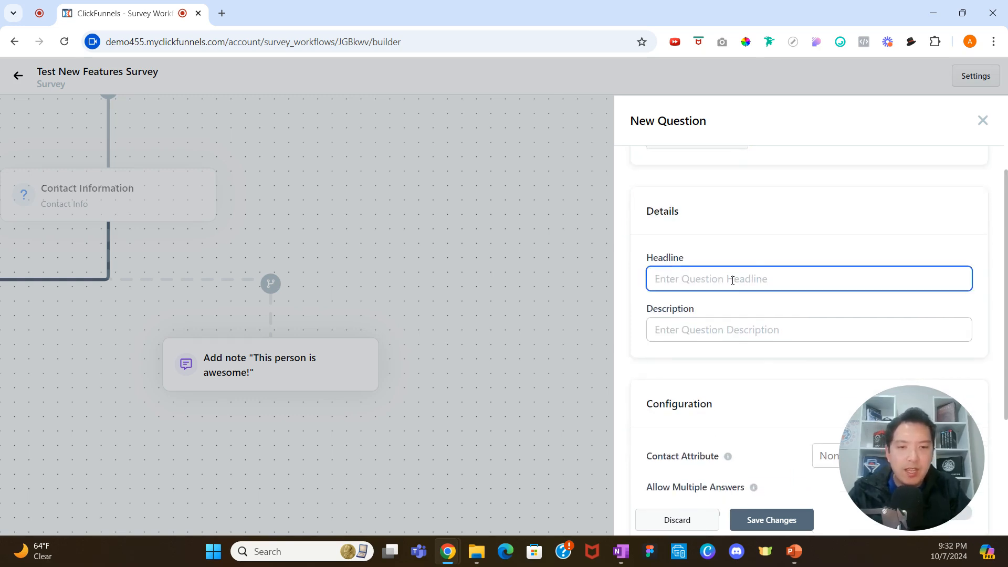
type("How Comfortable a")
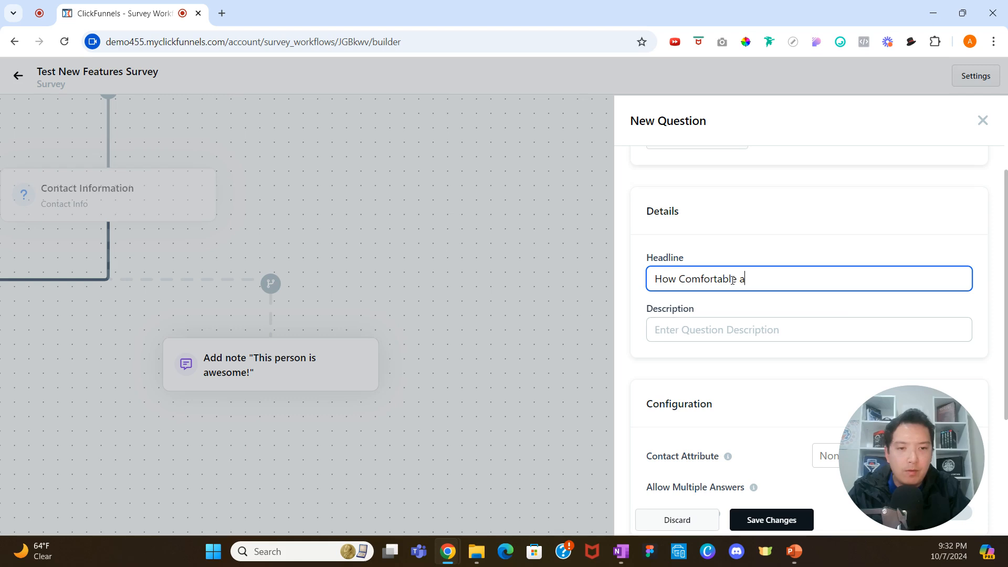
type("Are You With")
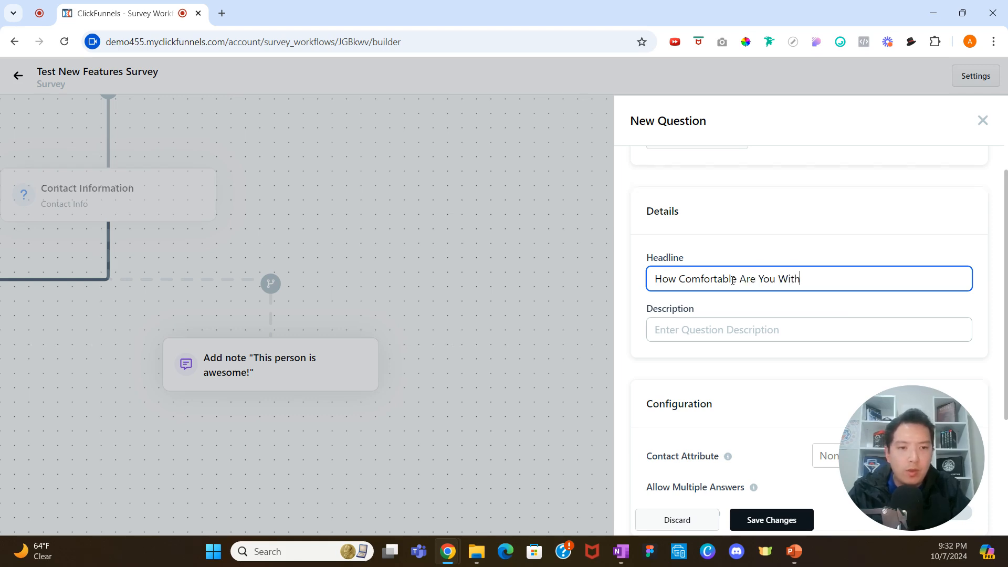
type(" Building Funnels?")
Turn on Allow Multiple Answers and Enable scoring for this question.
scroll(777, 305, "down", 1)
scroll(776, 305, "down", 3)
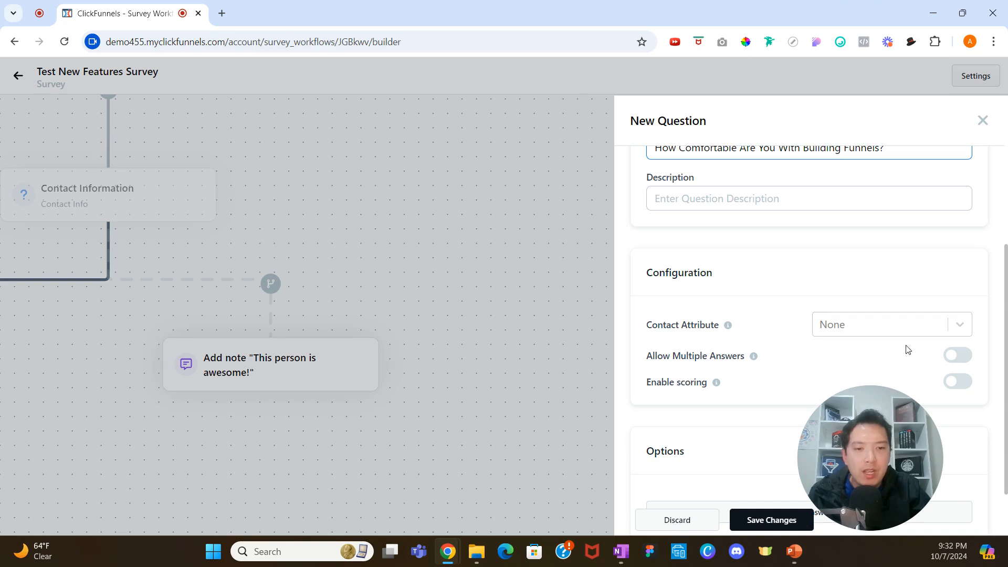
left_click(958, 360)
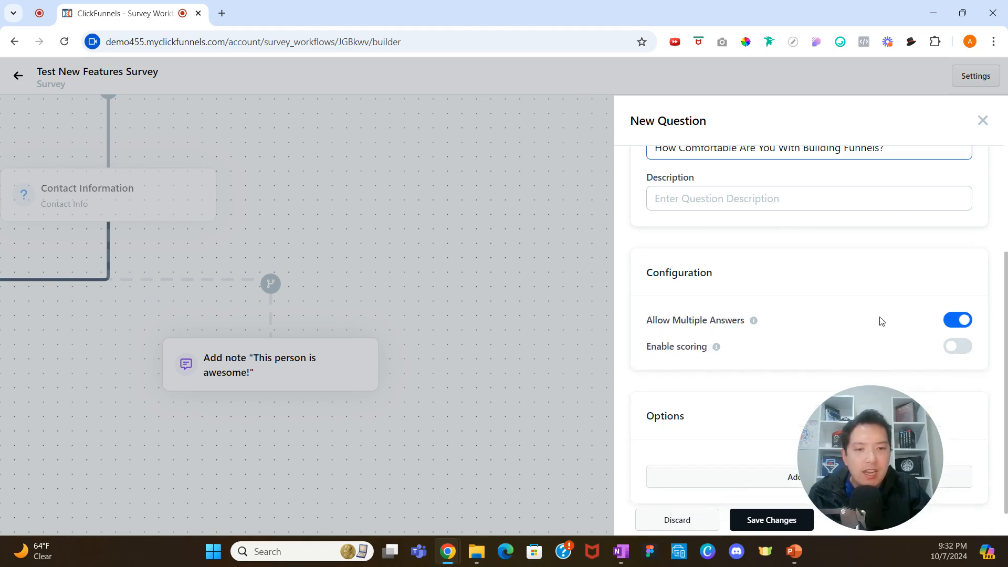
left_click(959, 349)
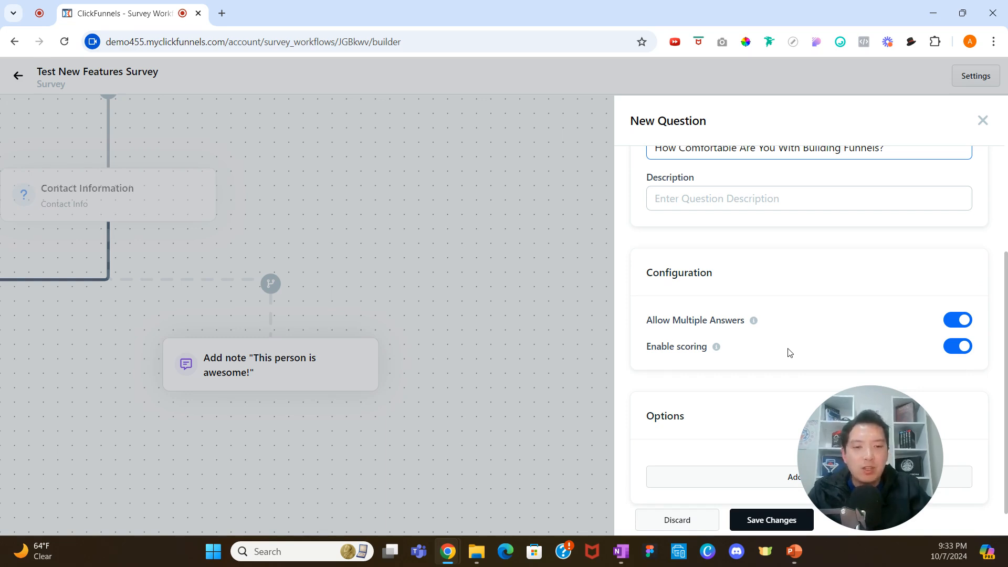
Add a first answer "Very Comfortable!" with a score of 5.
scroll(761, 420, "down", 1)
left_click(746, 451)
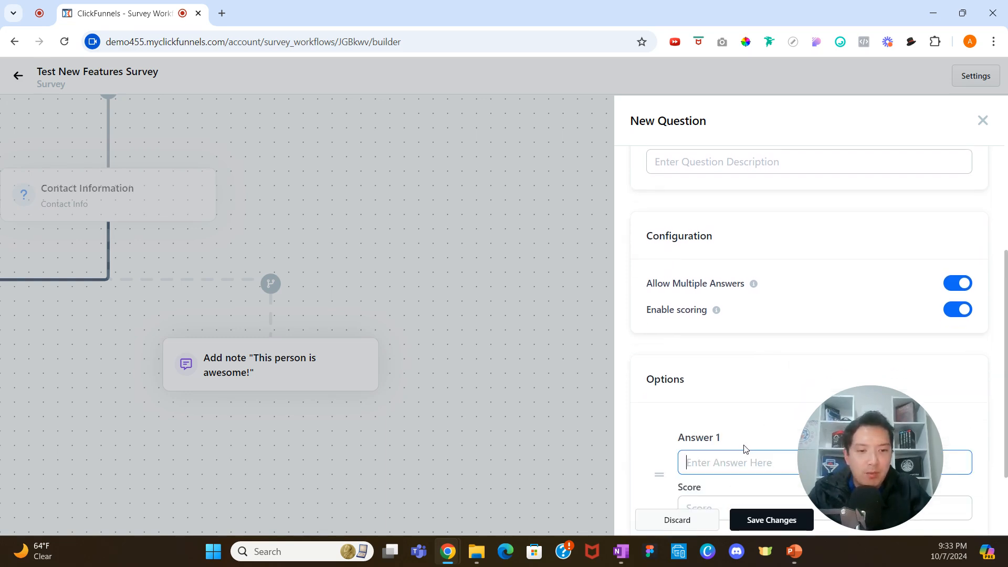
scroll(750, 420, "down", 2)
type("Very ")
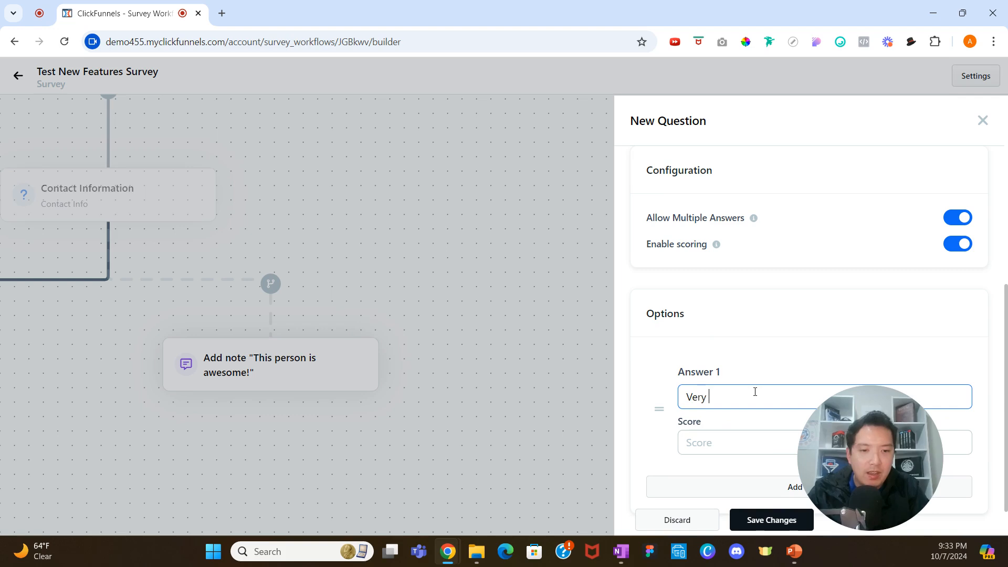
type("Comfortable!")
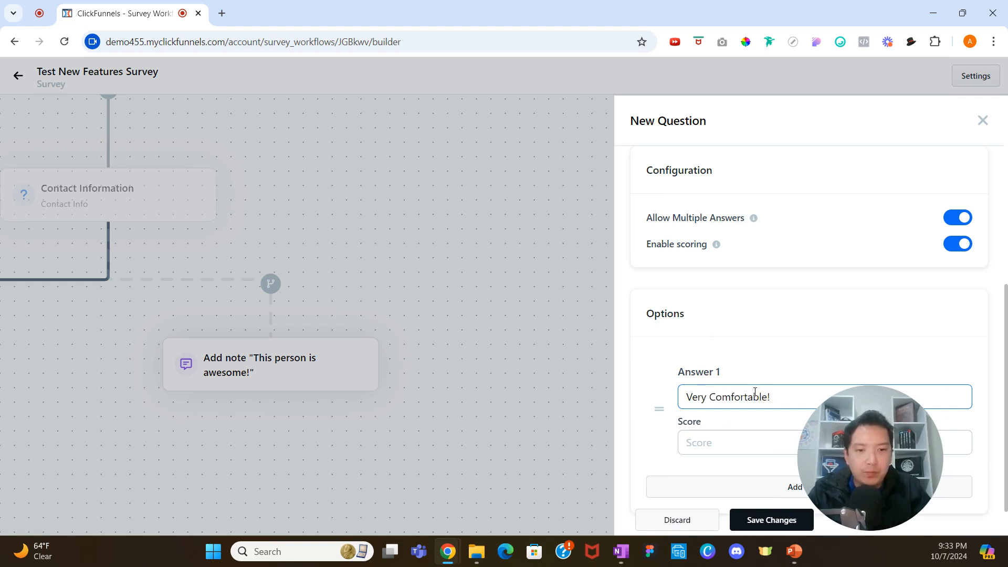
left_click(756, 443)
type("5")
Add a second answer "Somewhat Comfortable" with a score of 3.
left_click(745, 488)
scroll(748, 479, "down", 3)
type("Somewhat Comfortable")
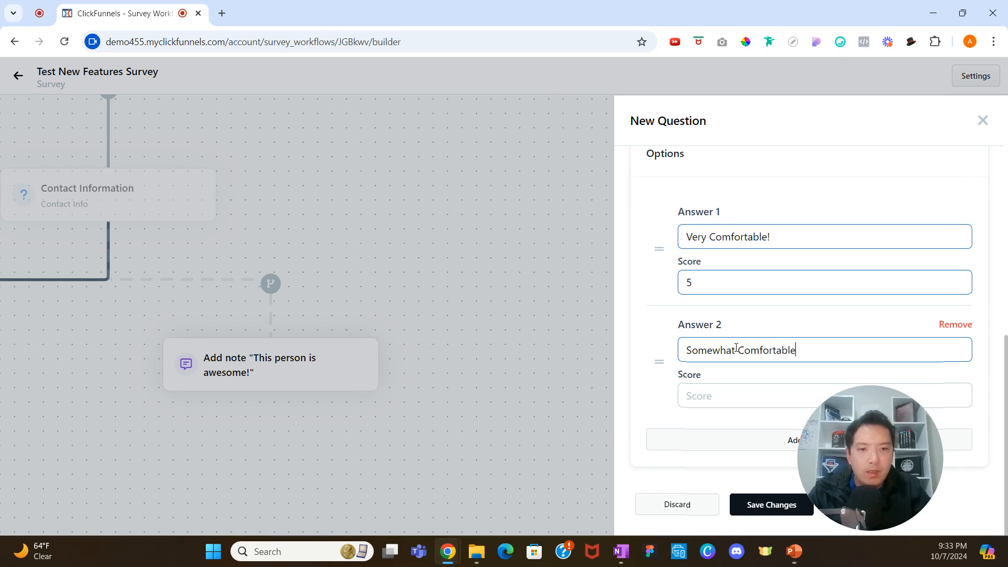
left_click(727, 392)
type("3")
Add a third answer "Not Very Comfortable" with a score of 1, then save the question.
left_click(729, 444)
scroll(732, 436, "down", 2)
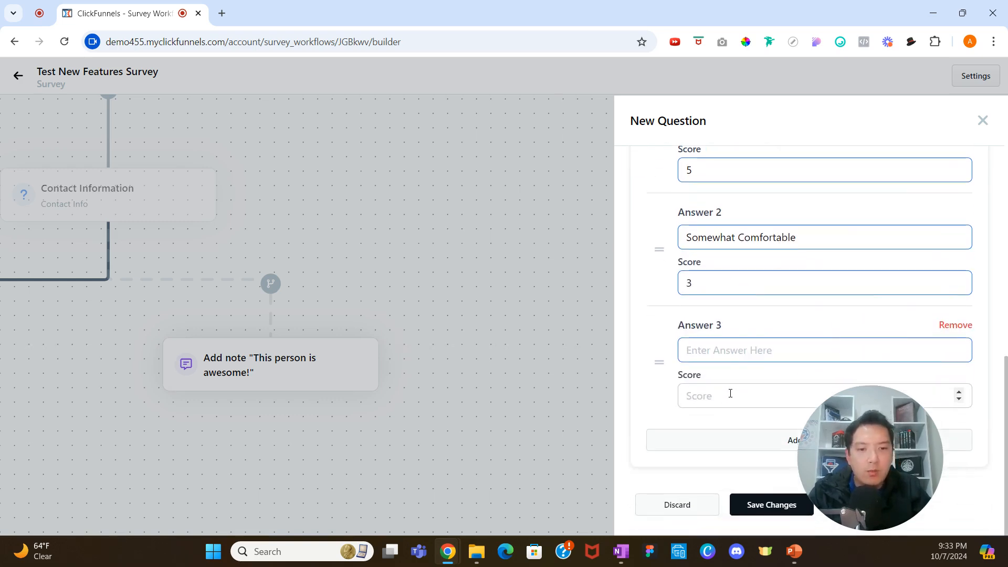
type("Not Very Comfortable")
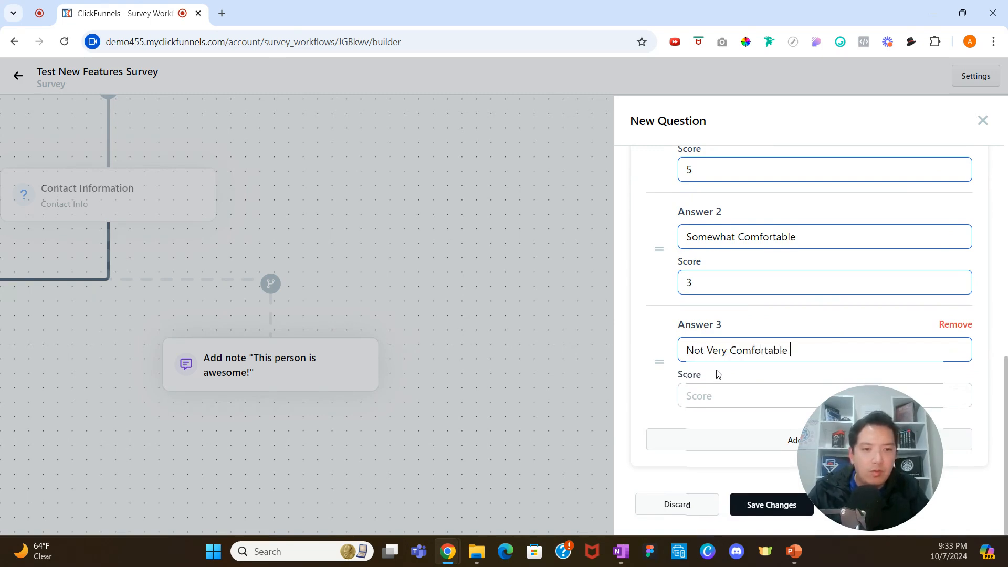
key("Tab")
type("1")
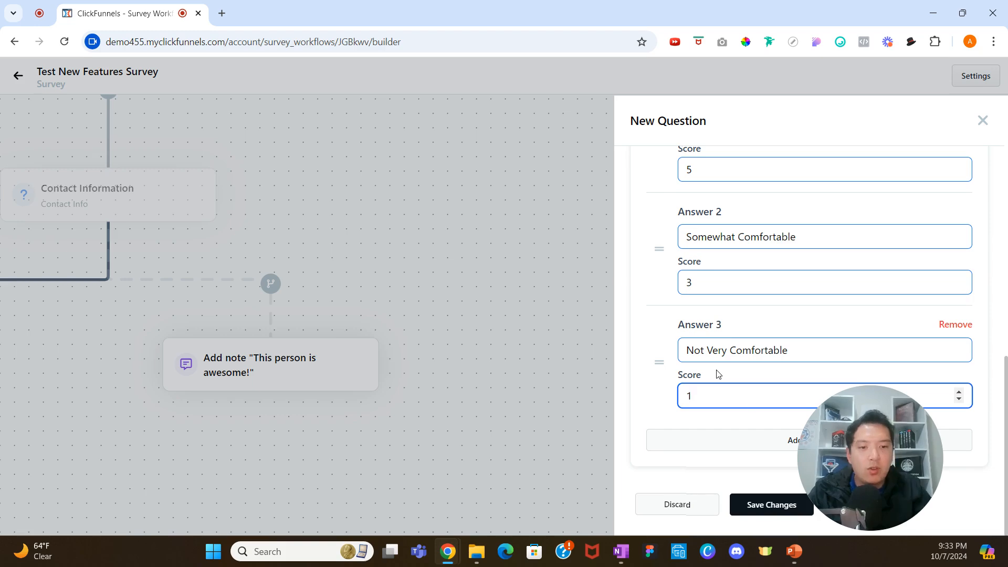
left_click(769, 504)
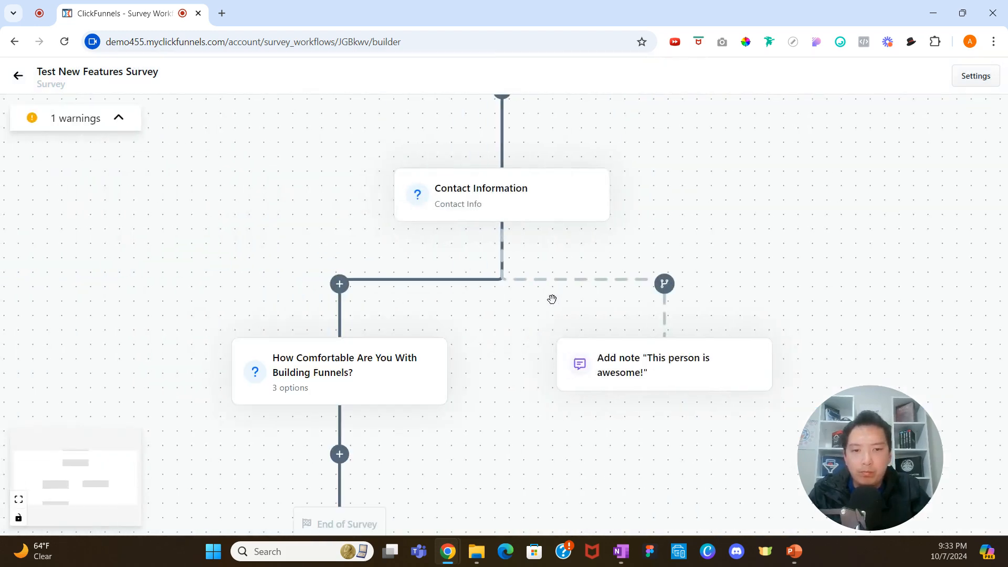
Add an Image Choice question below the funnels question with the headline "Which Color is the Best?".
scroll(550, 293, "down", 3)
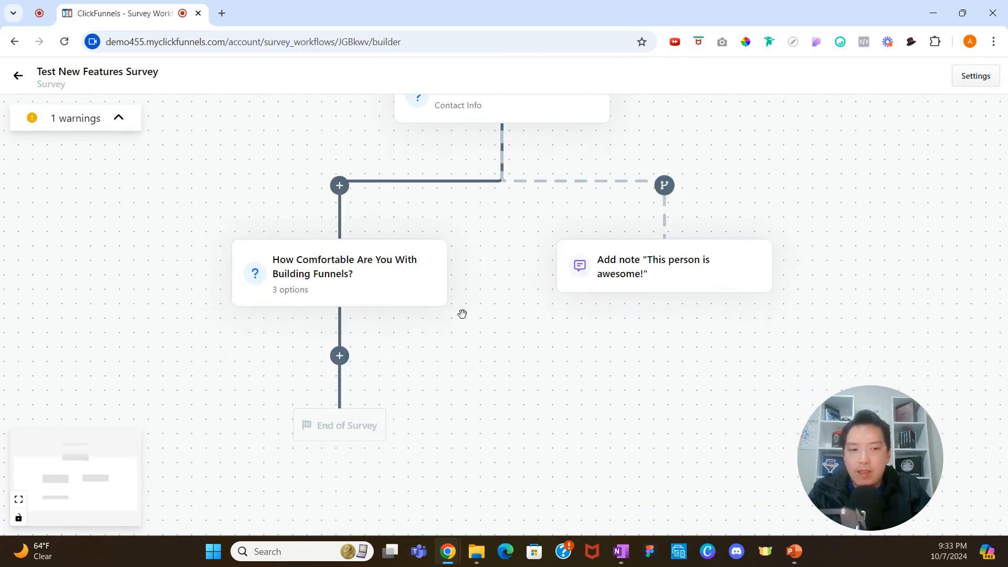
left_click(339, 355)
left_click(395, 331)
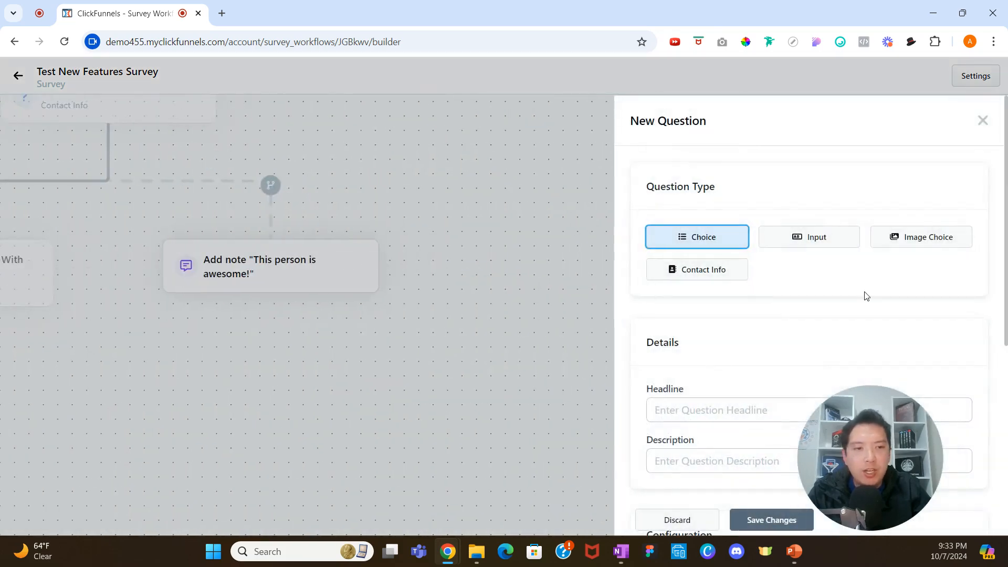
left_click(914, 246)
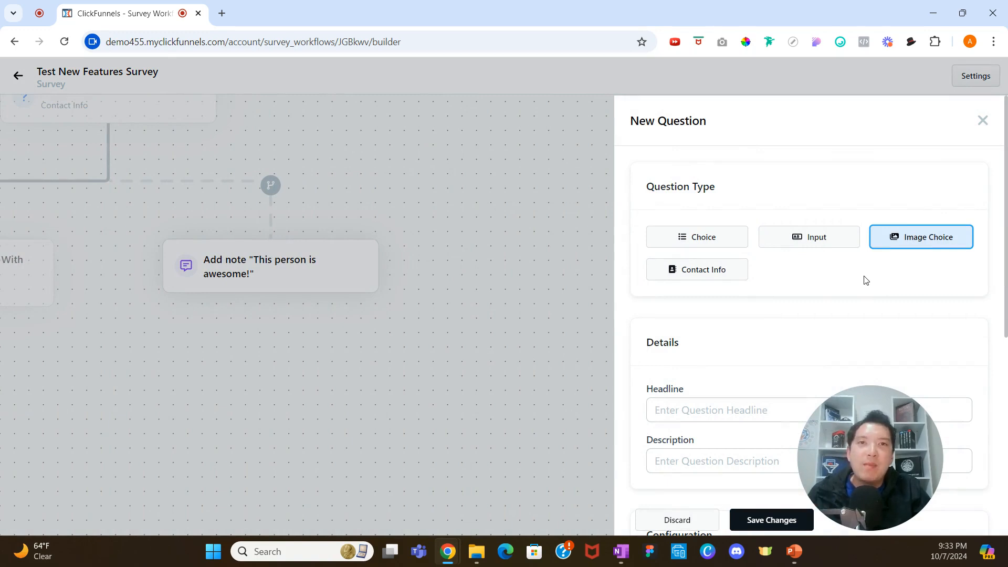
scroll(835, 317, "down", 1)
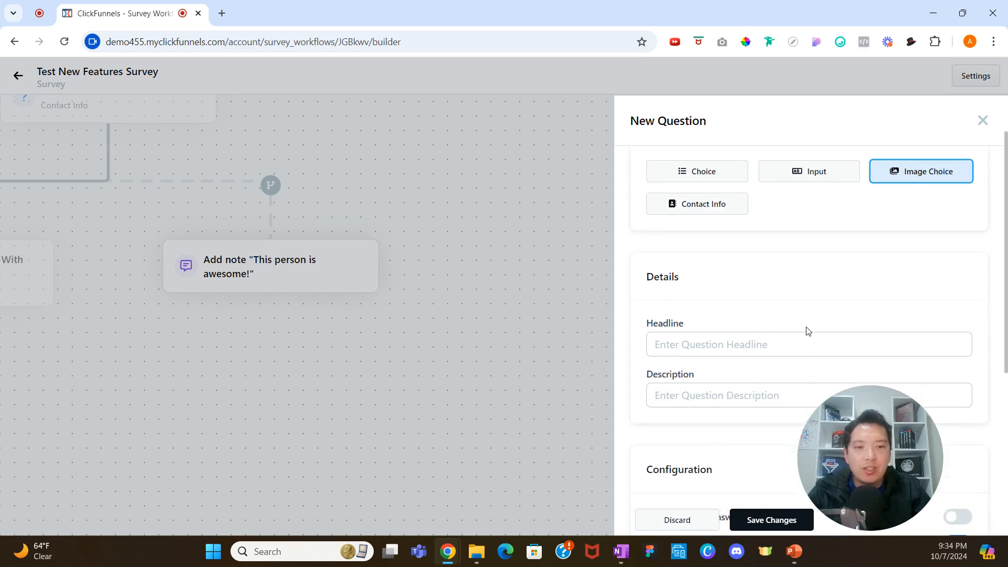
left_click(719, 338)
type("Which C")
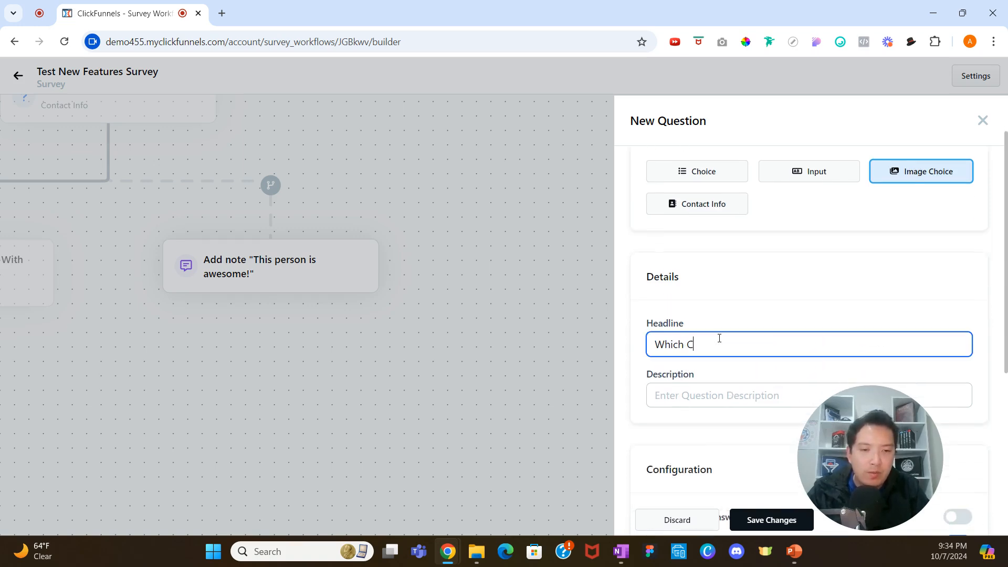
type("olor is the Best?")
Keep the image size at Small and turn on Allow Multiple Answers for the image question.
scroll(715, 343, "down", 1)
scroll(719, 339, "down", 4)
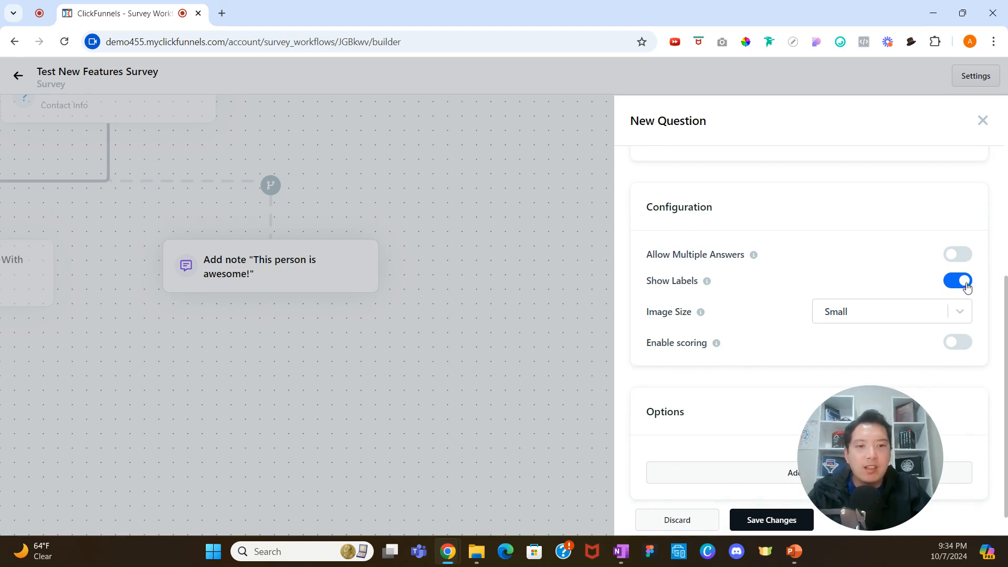
left_click(961, 315)
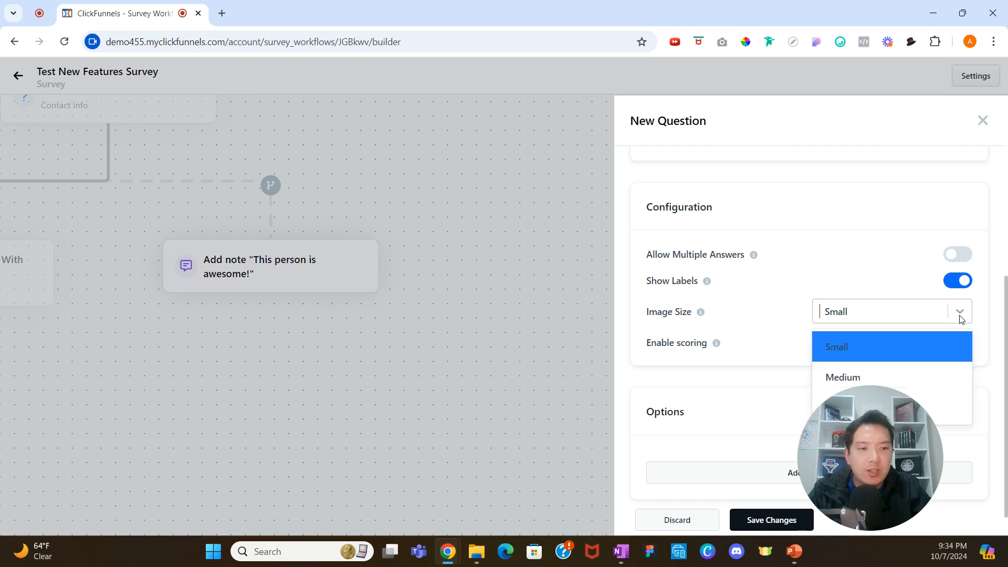
left_click(898, 345)
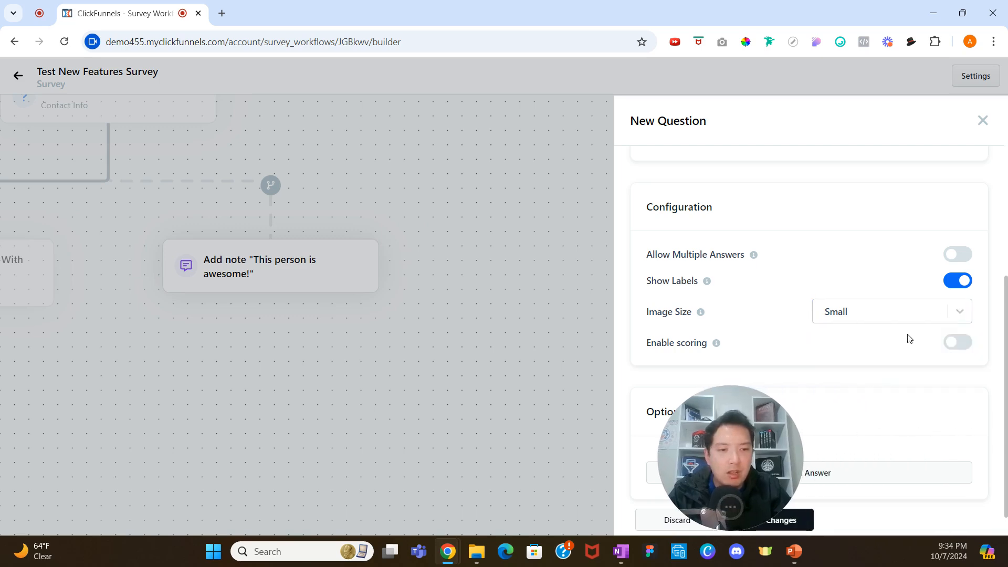
left_click(900, 315)
left_click(756, 352)
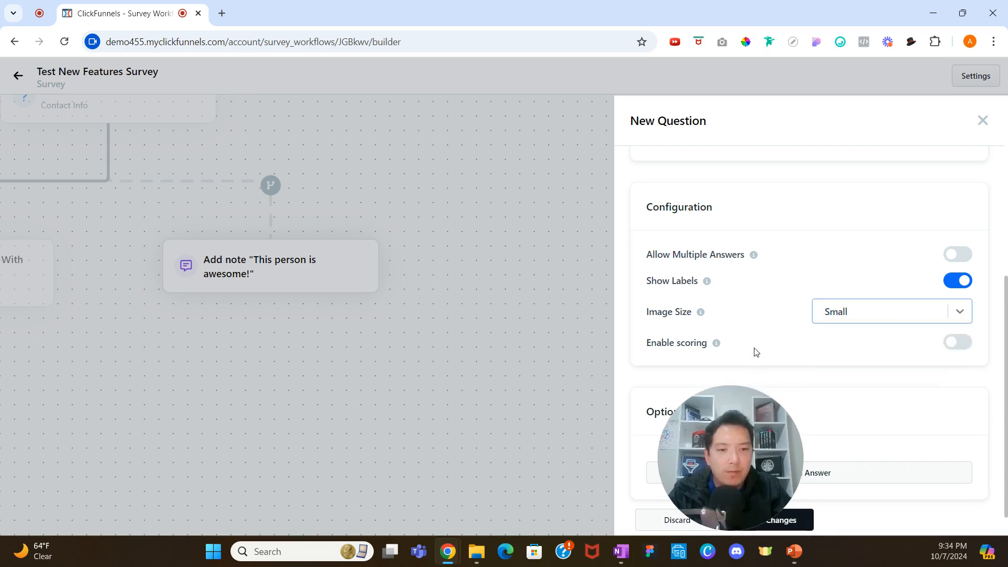
left_click_drag(712, 439, 892, 435)
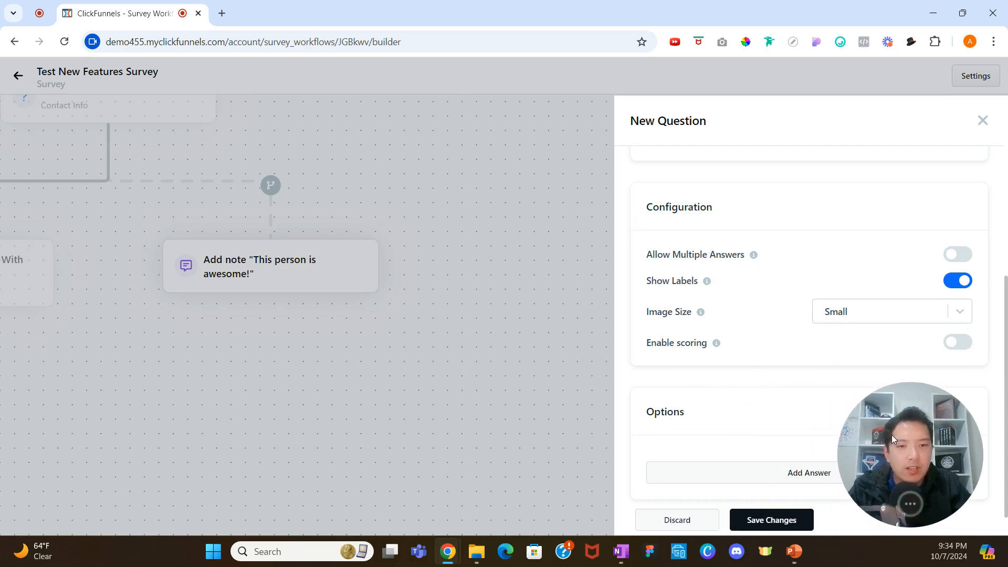
left_click(958, 255)
scroll(841, 294, "up", 1)
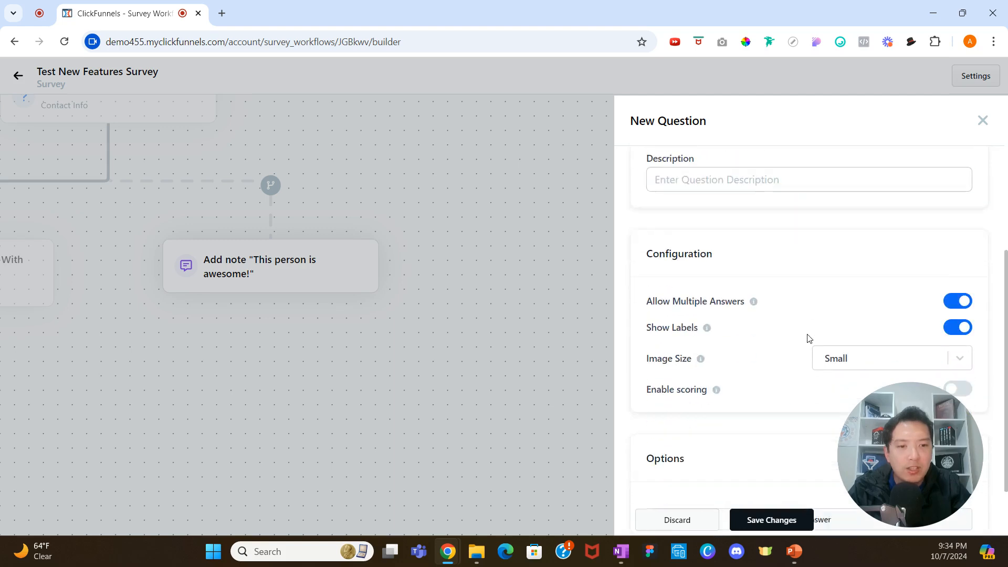
Add a first answer using the green cup image from the library, labelled "Green".
scroll(803, 352, "down", 2)
left_click(743, 441)
scroll(751, 415, "down", 3)
left_click(766, 283)
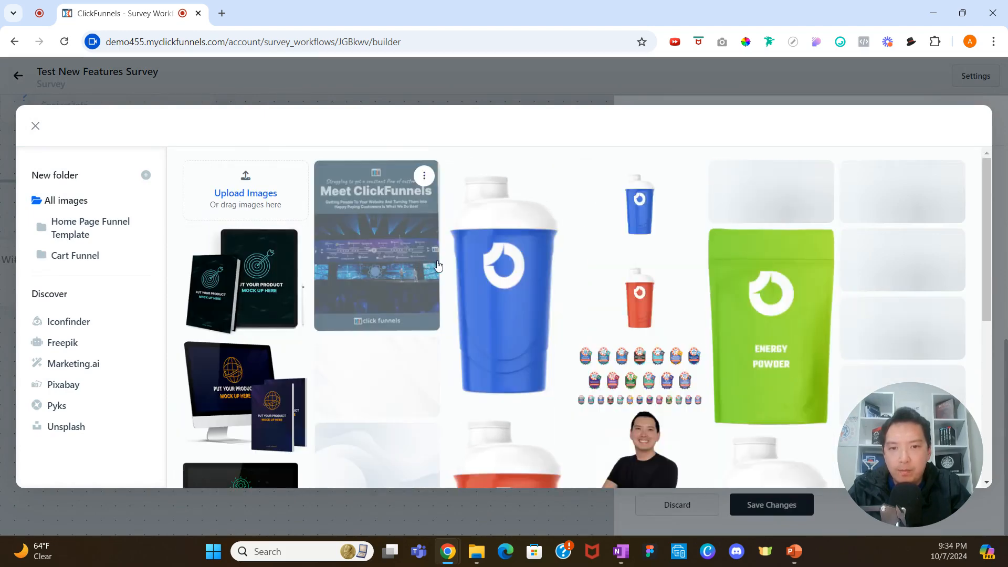
scroll(465, 274, "down", 1)
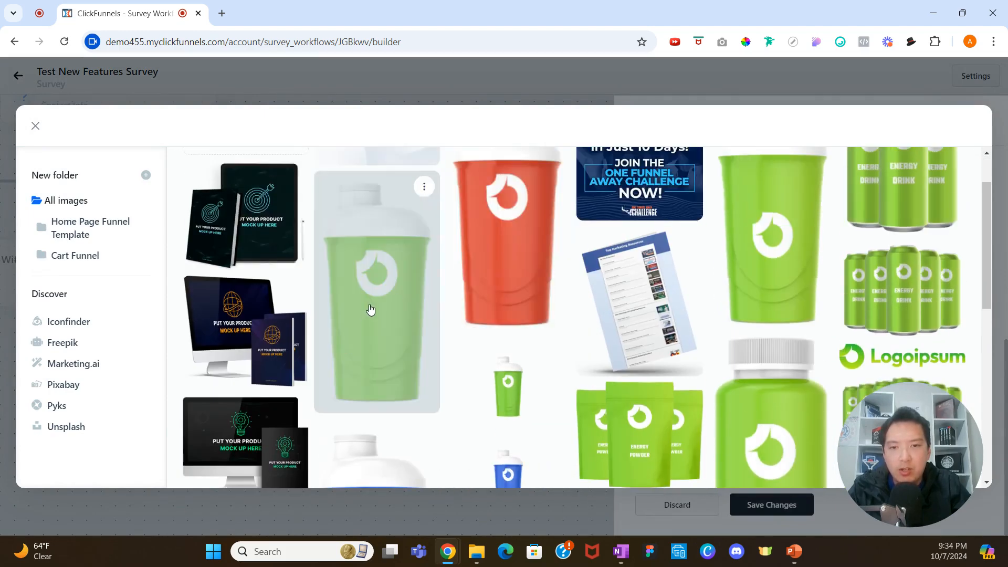
left_click(371, 308)
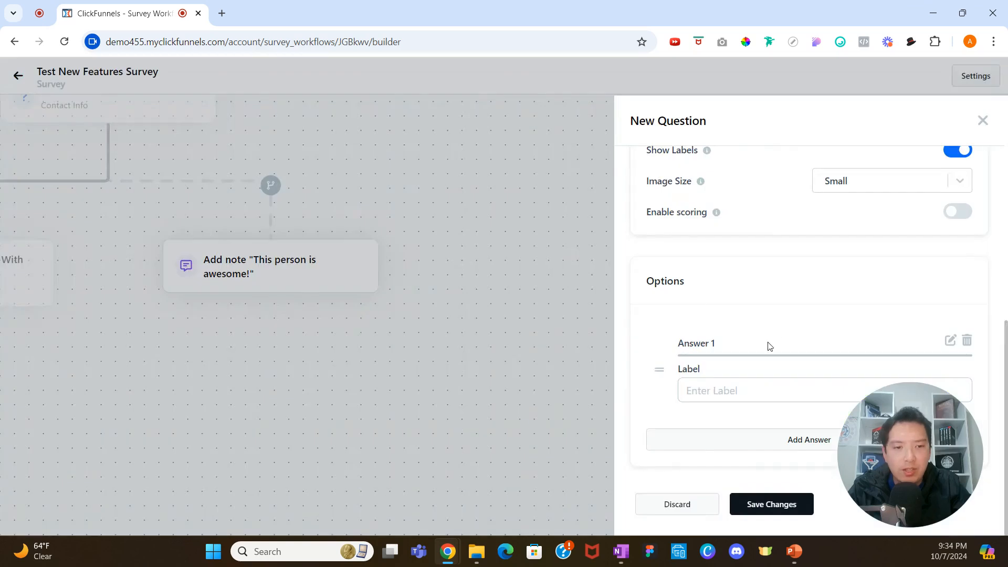
left_click(725, 391)
type("Green")
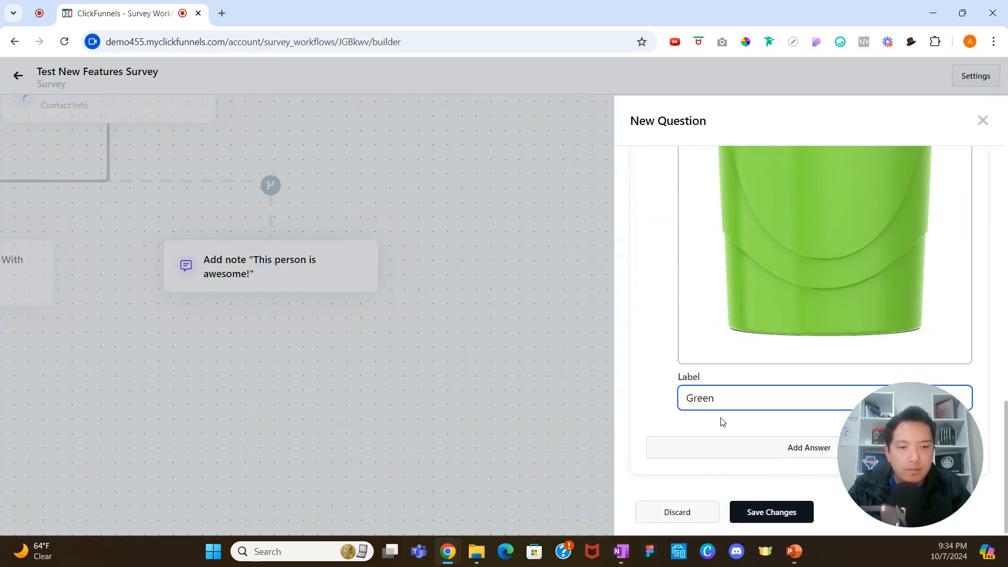
Add a second answer using the red cup image, labelled "Red".
left_click(725, 450)
left_click(777, 326)
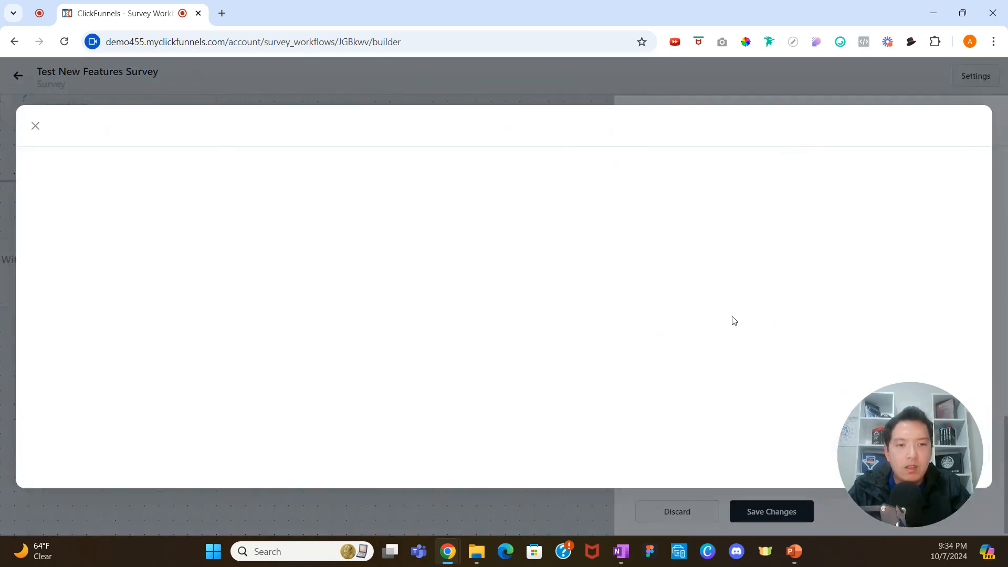
left_click(506, 275)
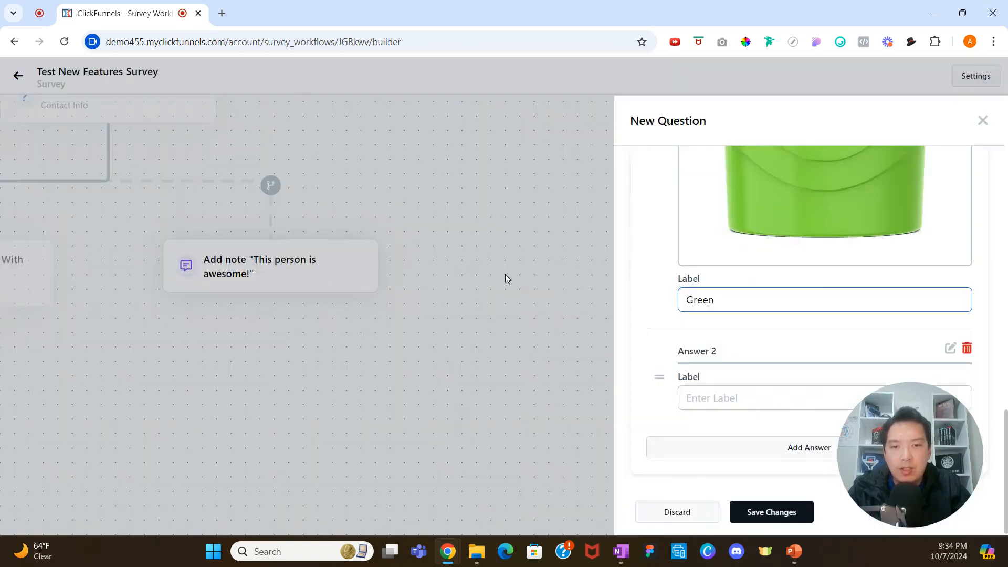
left_click(728, 398)
type("Red")
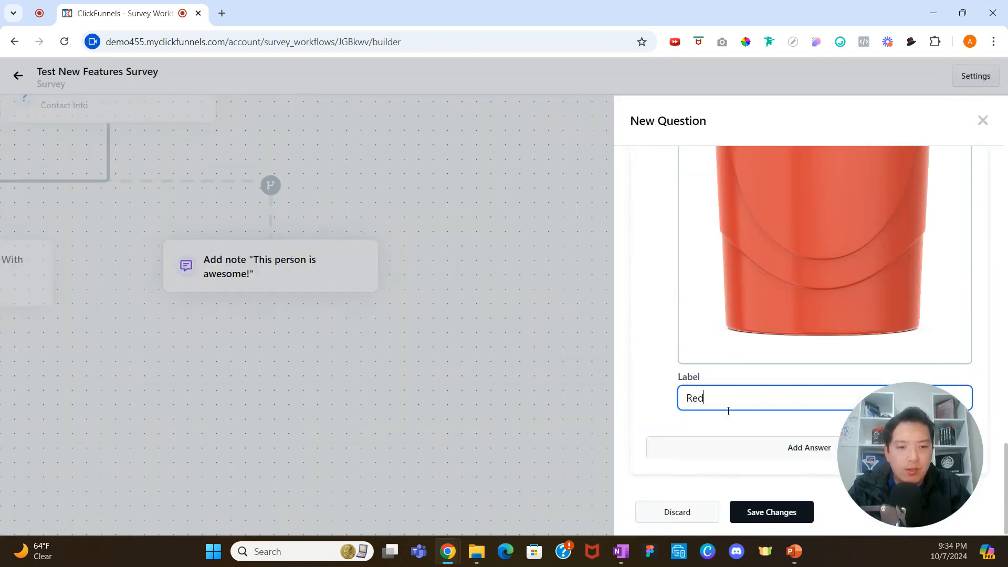
Add a third answer using the blue cup image labelled "Blue" and save the image question.
left_click(737, 454)
left_click(738, 363)
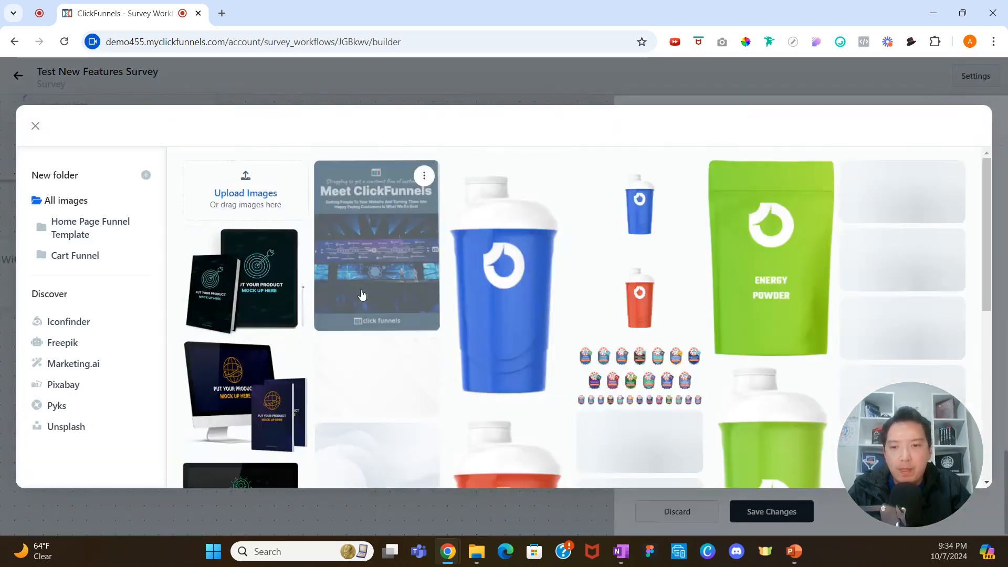
scroll(383, 299, "down", 5)
left_click(373, 349)
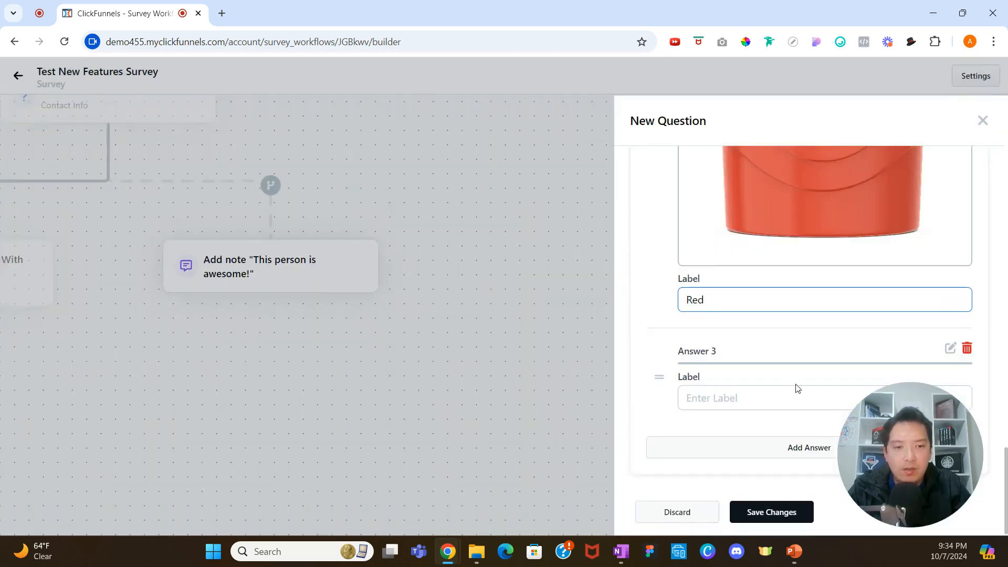
left_click(772, 395)
type("Blue")
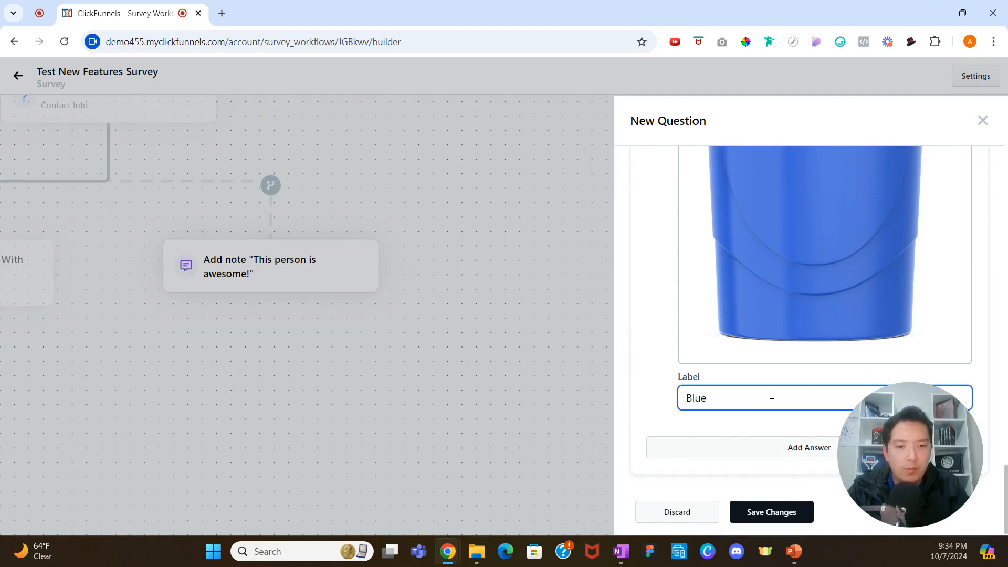
left_click(773, 510)
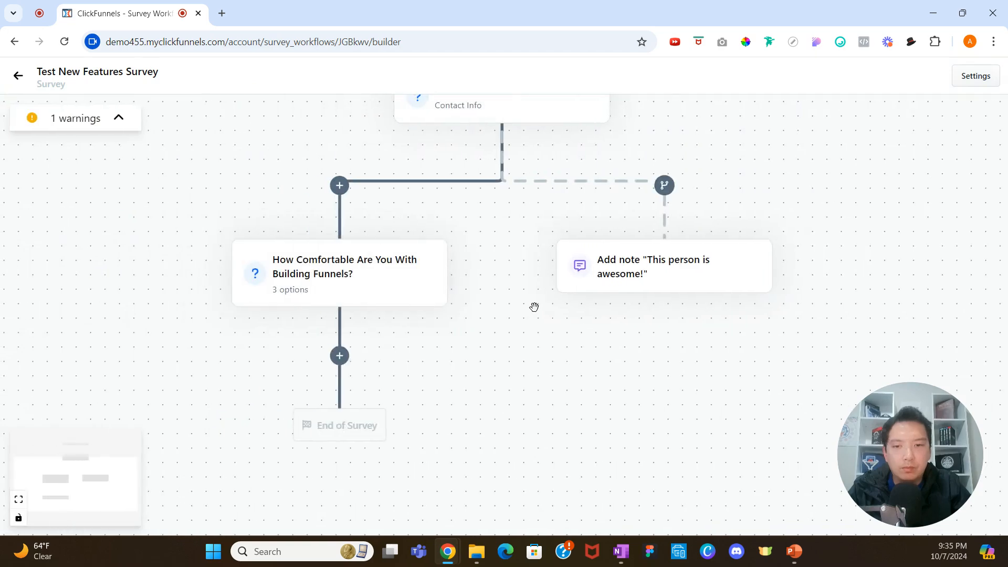
Review the workflow and the Contact Information question's settings.
scroll(534, 306, "down", 3)
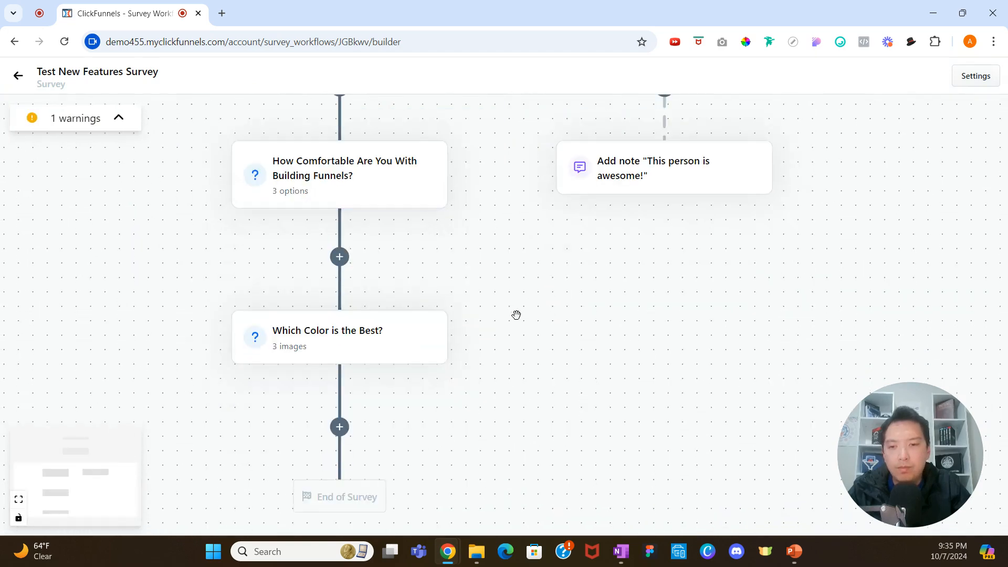
scroll(516, 315, "down", 1)
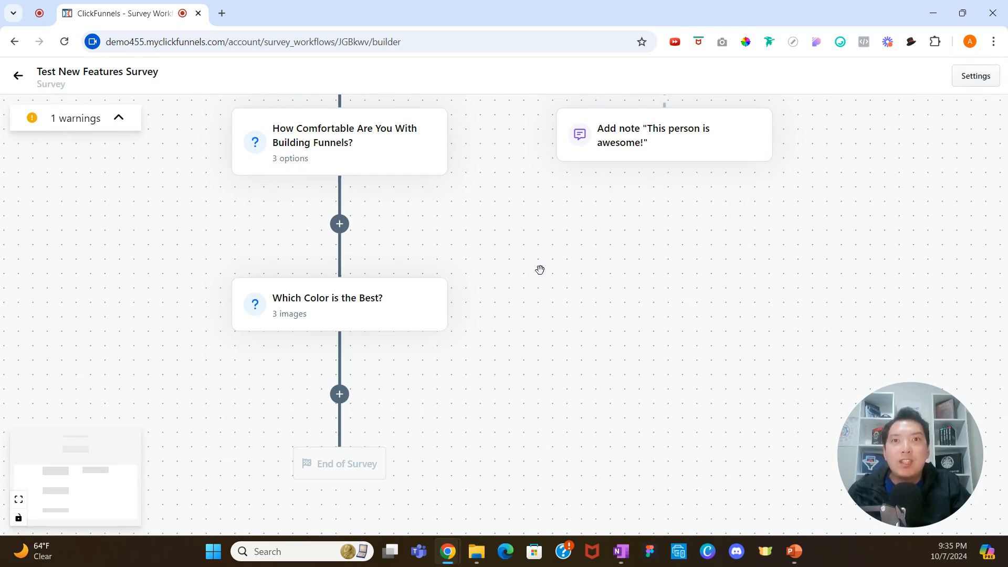
scroll(530, 276, "up", 3)
scroll(530, 274, "down", 1)
scroll(528, 281, "up", 3)
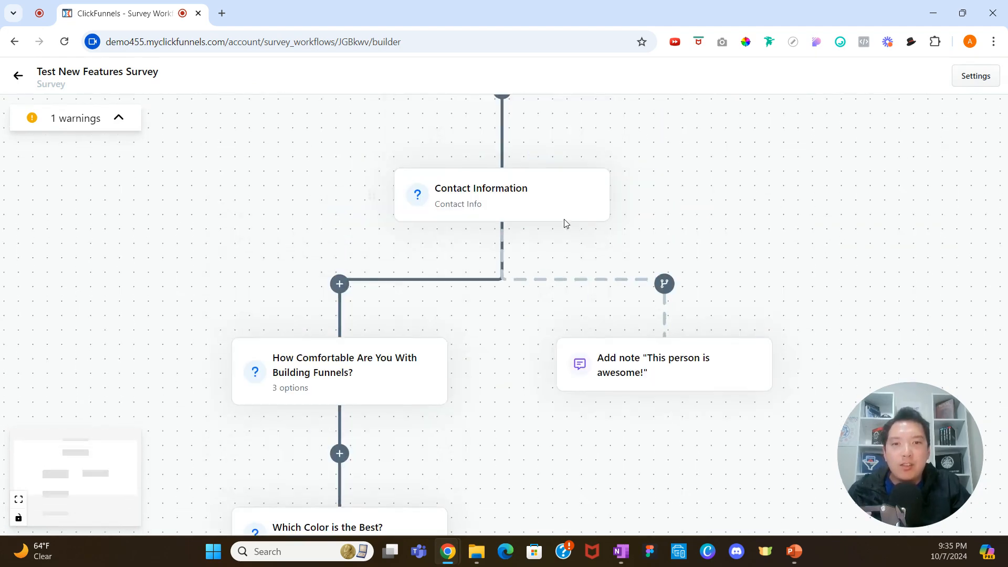
left_click(560, 203)
scroll(706, 294, "down", 3)
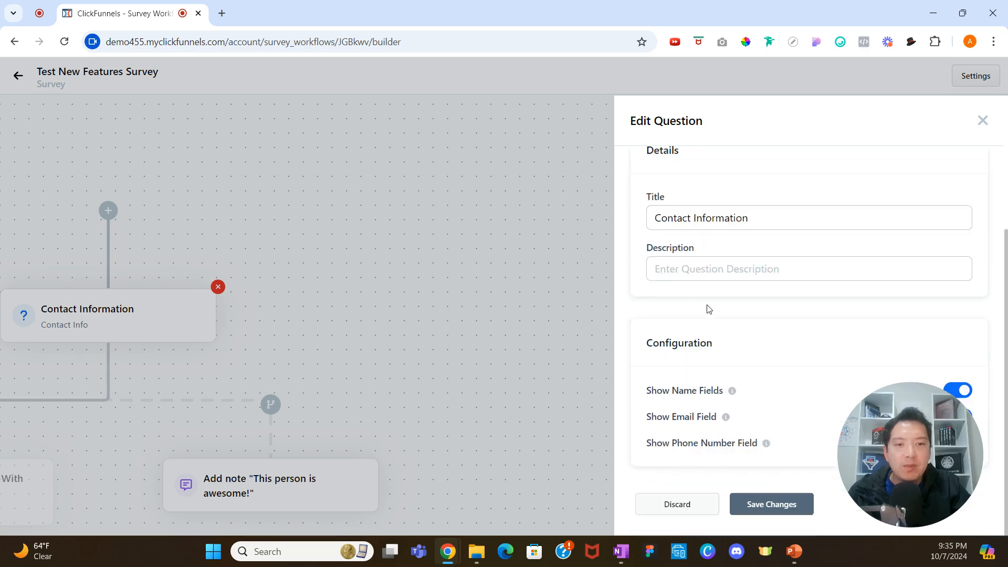
scroll(762, 337, "up", 2)
scroll(835, 375, "down", 2)
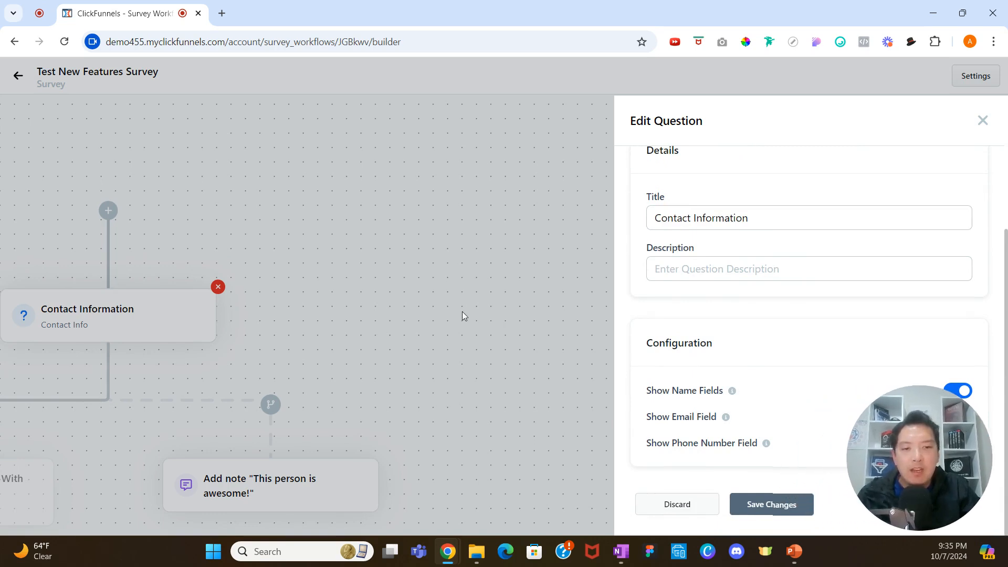
left_click(983, 120)
Review the comfort question's options and the note action's text without changing them.
scroll(464, 149, "down", 5)
left_click(356, 337)
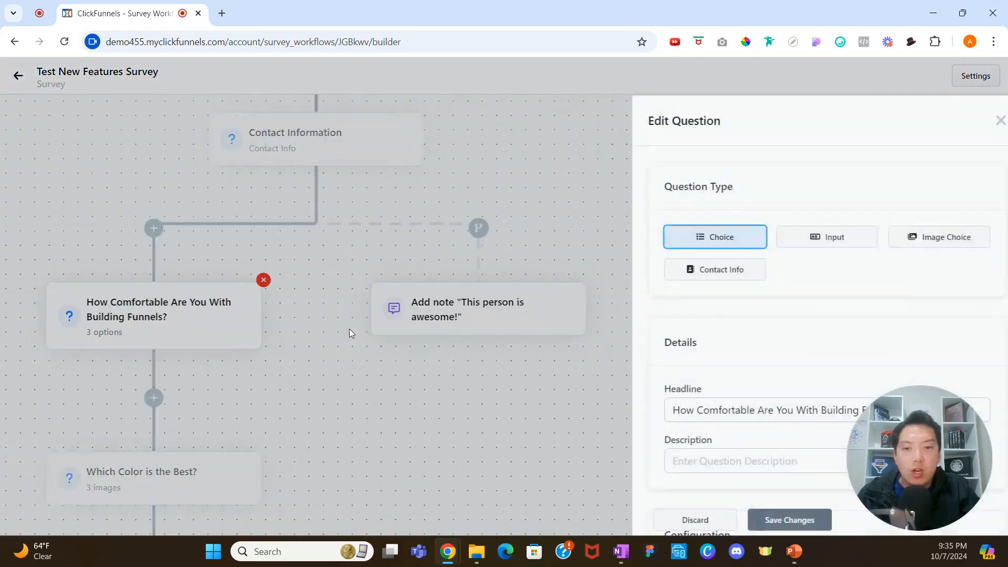
scroll(756, 306, "down", 6)
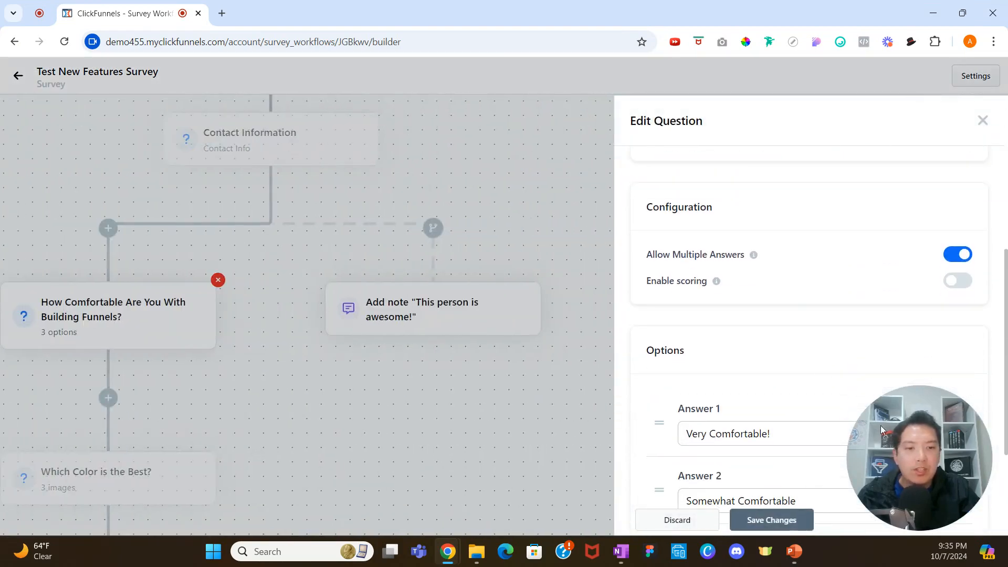
scroll(736, 350, "down", 3)
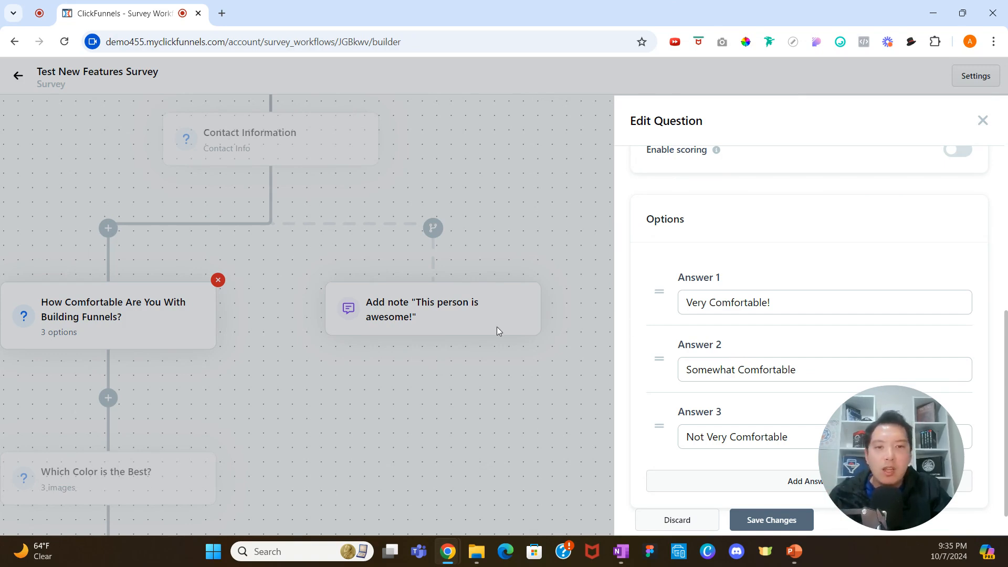
left_click(980, 122)
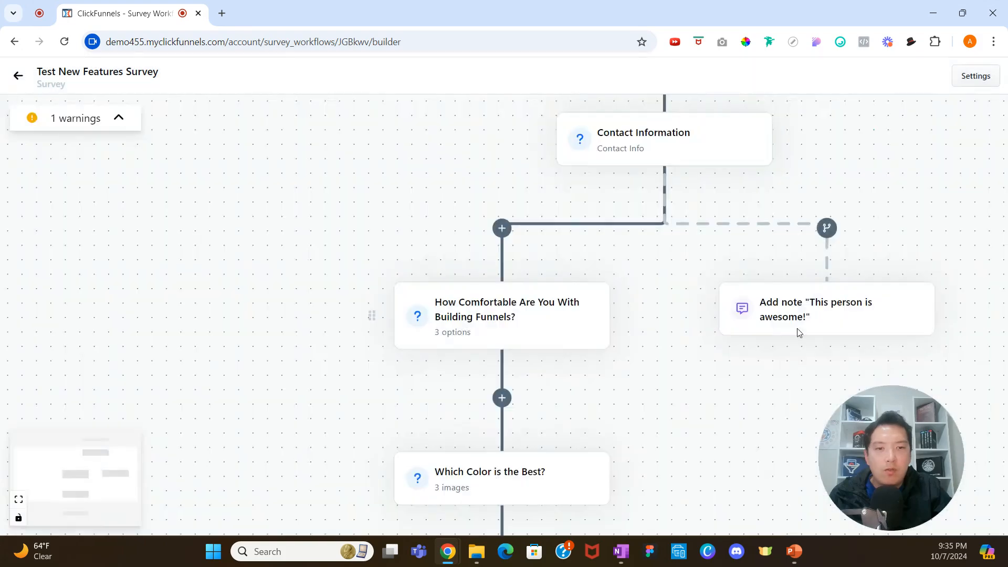
left_click(765, 315)
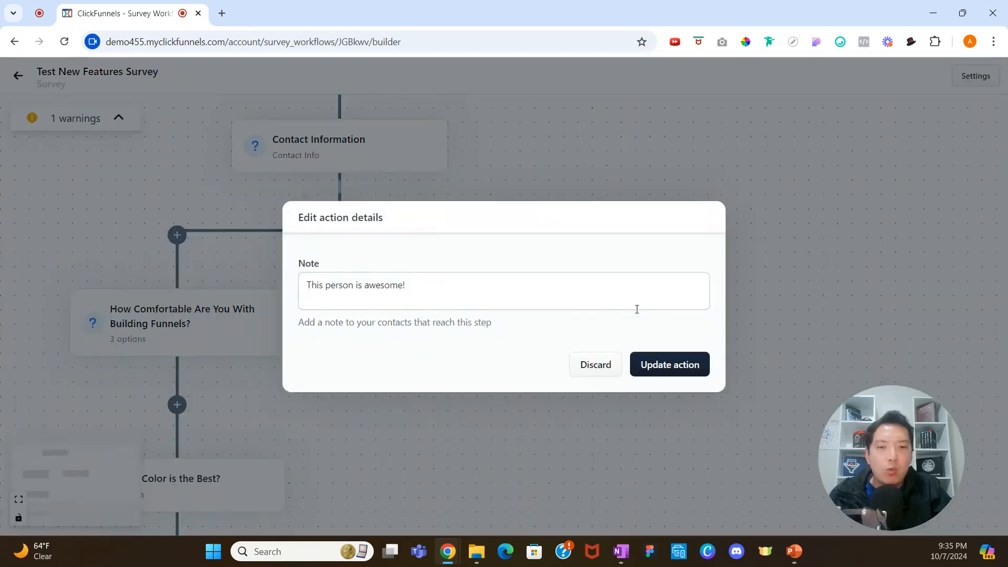
left_click(651, 366)
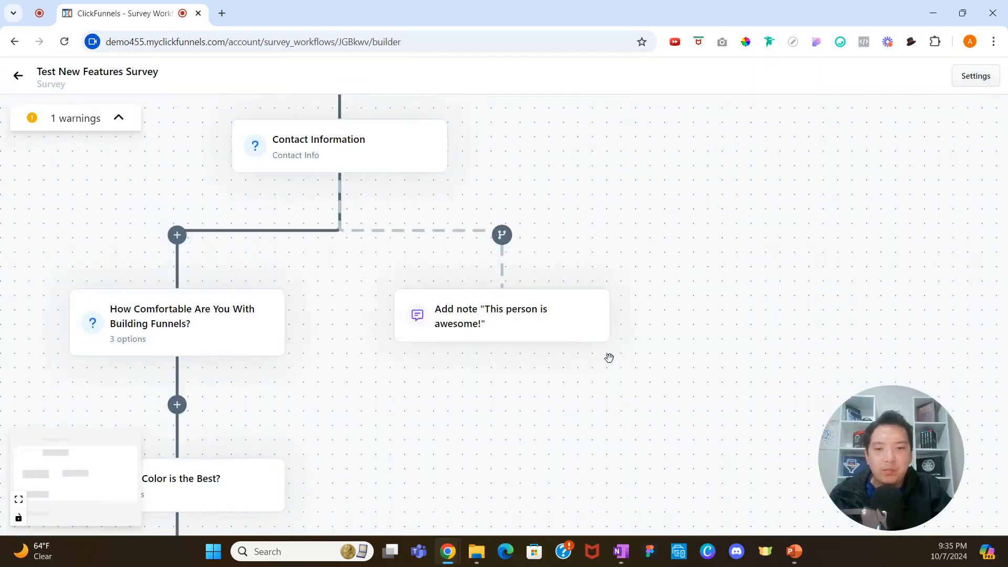
Review the color question's configuration settings.
scroll(355, 335, "down", 1)
left_click_drag(347, 338, 642, 288)
left_click(498, 378)
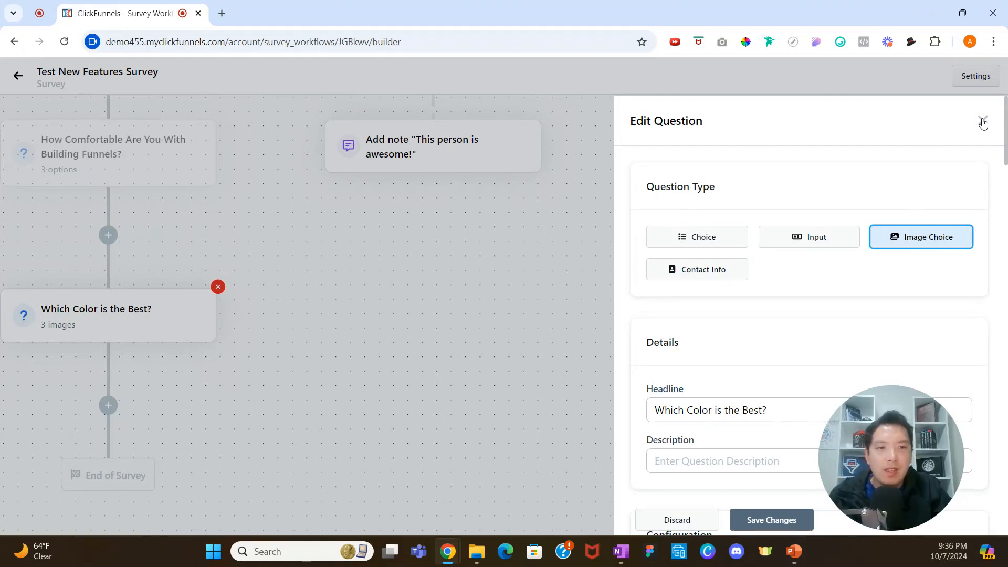
scroll(767, 388, "down", 6)
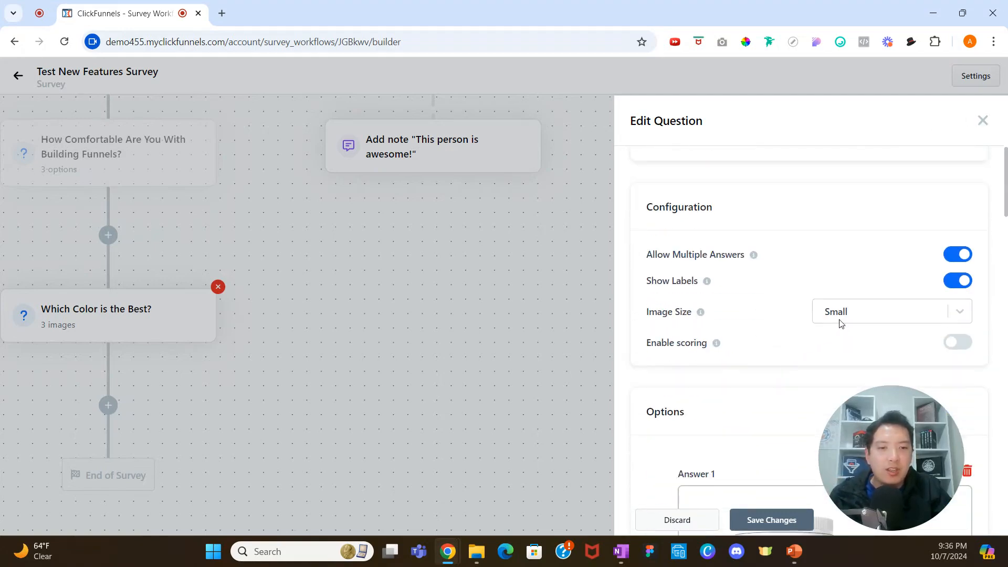
left_click(955, 281)
left_click(955, 281)
left_click(982, 121)
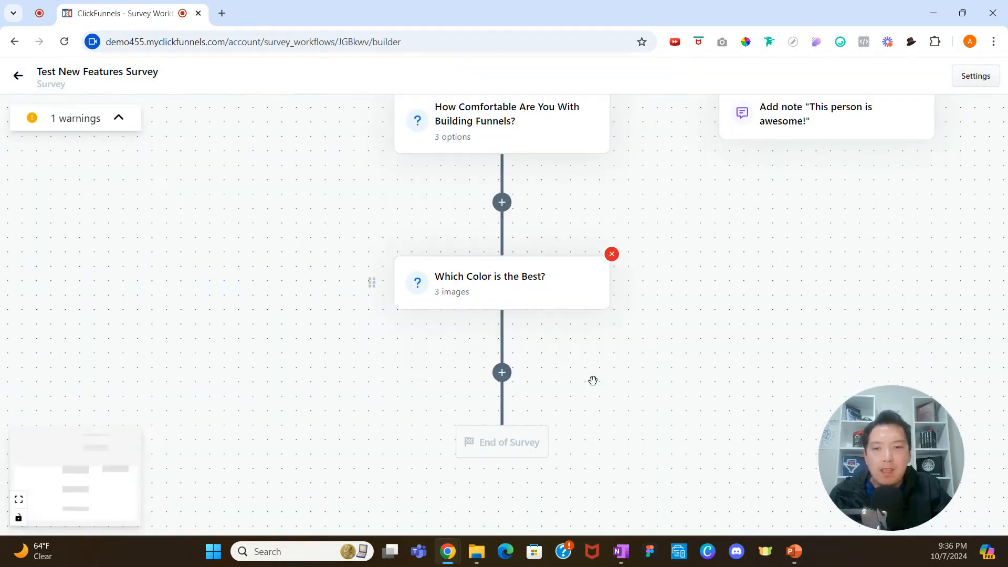
Add a split below the "Which Color is the Best?" question and reload the builder.
left_click(508, 374)
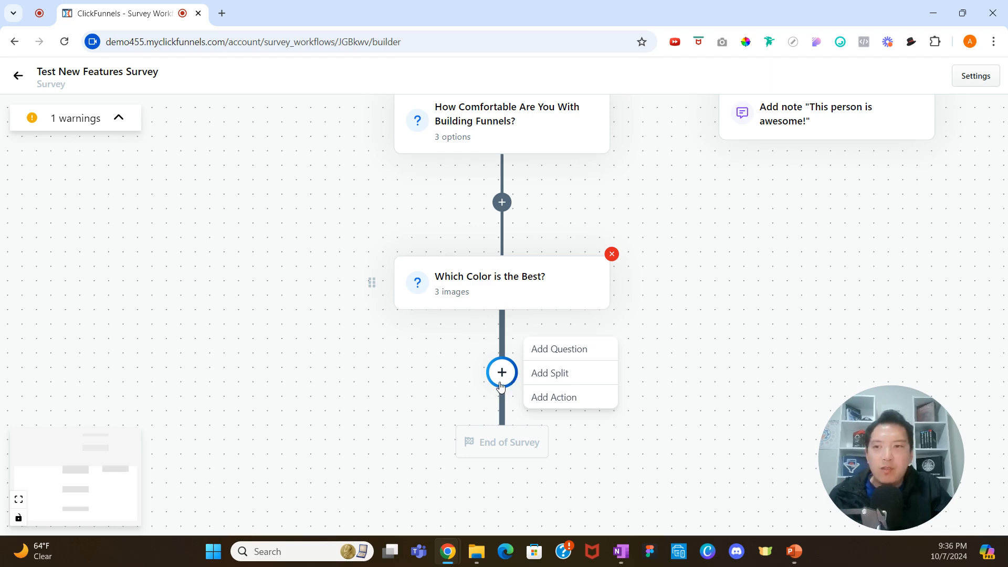
left_click(570, 374)
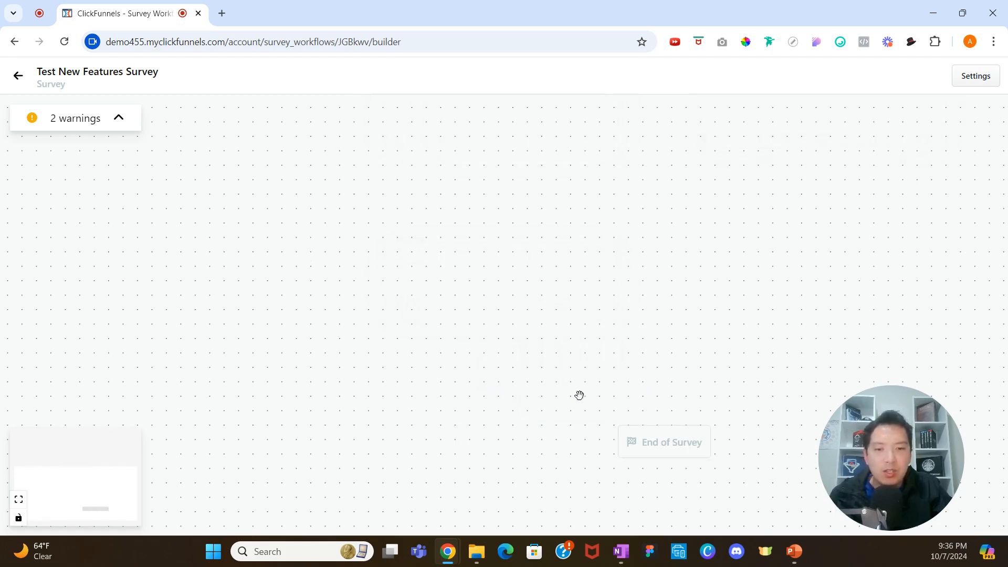
scroll(676, 293, "down", 2)
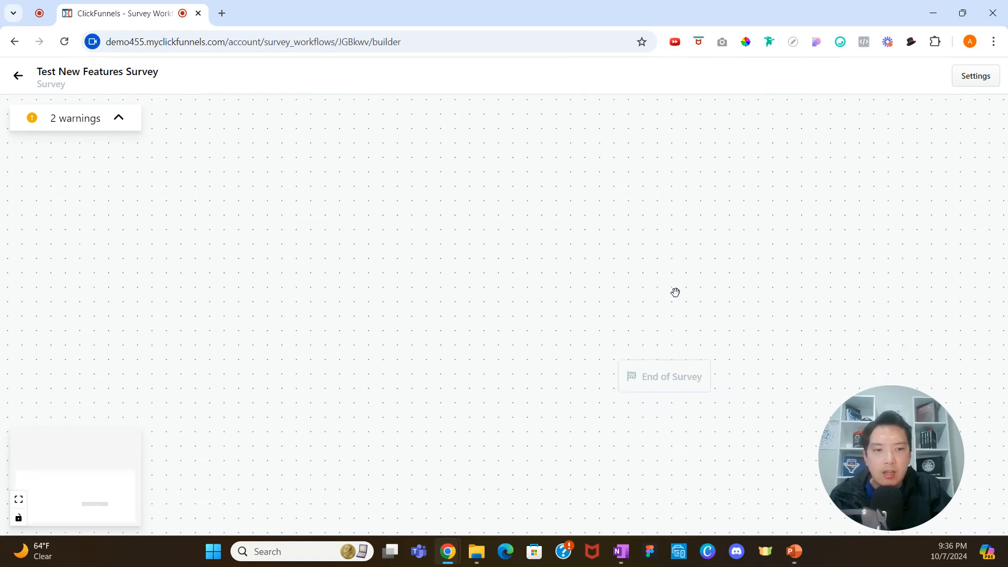
left_click(63, 42)
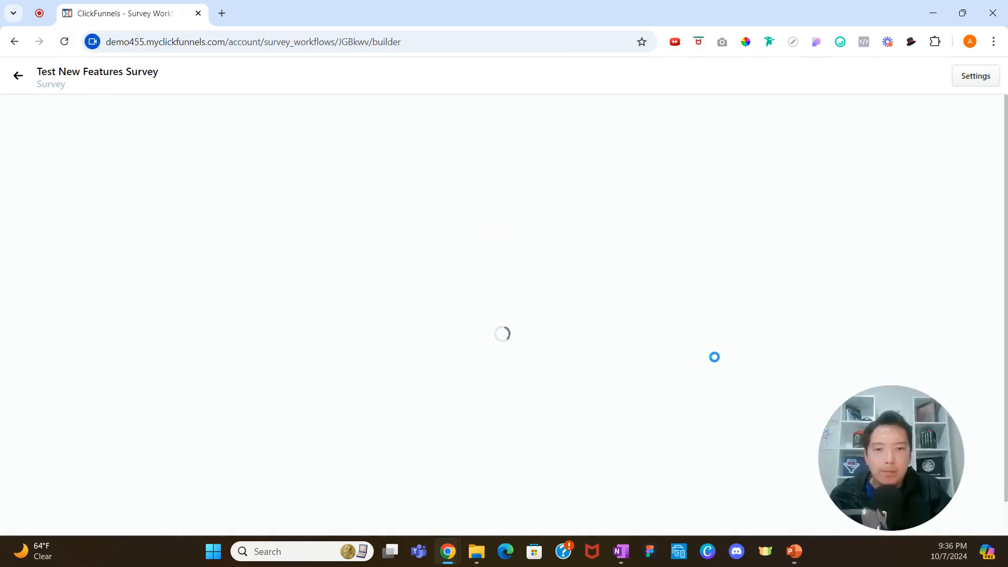
scroll(527, 322, "down", 10)
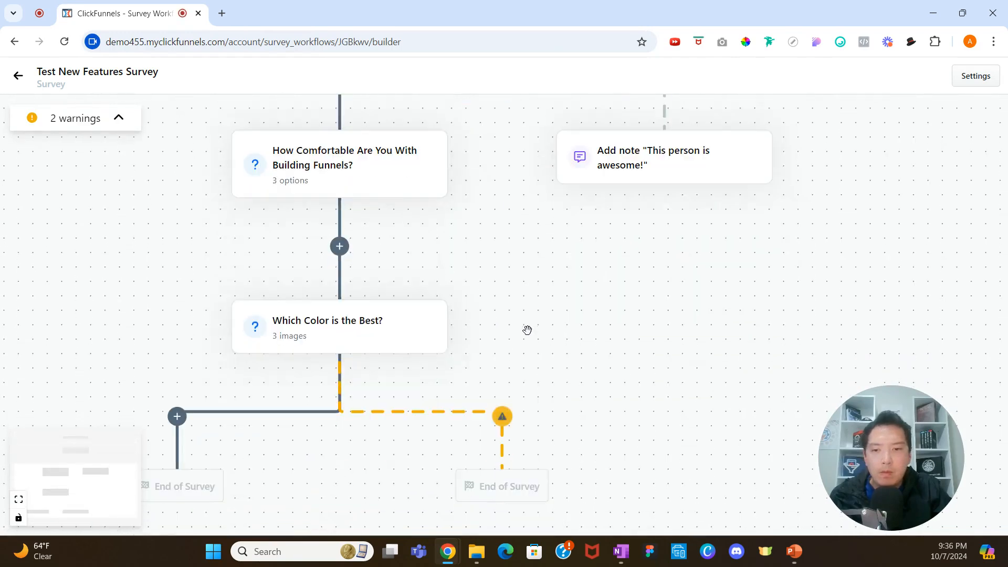
scroll(527, 329, "up", 1)
scroll(471, 333, "down", 2)
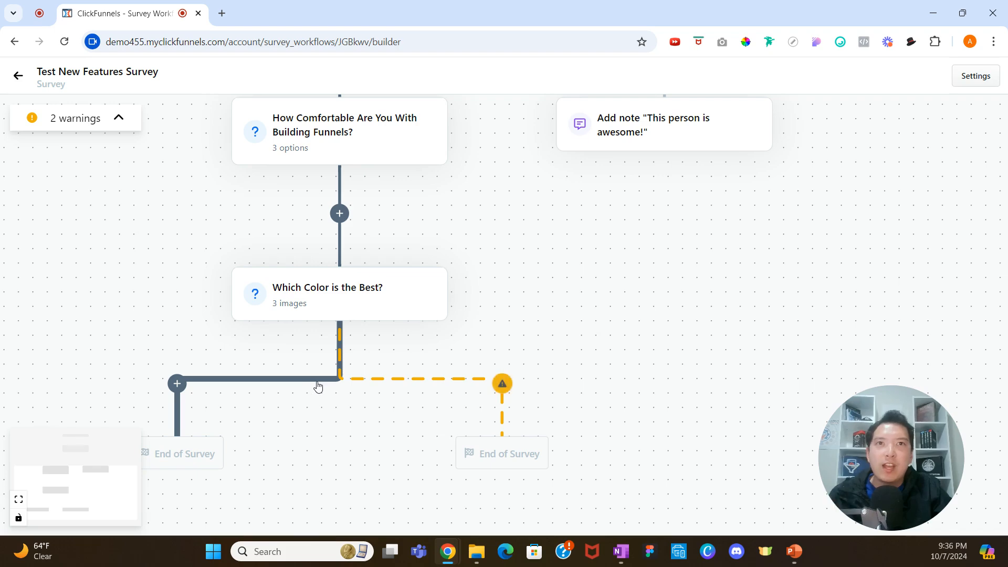
left_click(504, 384)
left_click(556, 348)
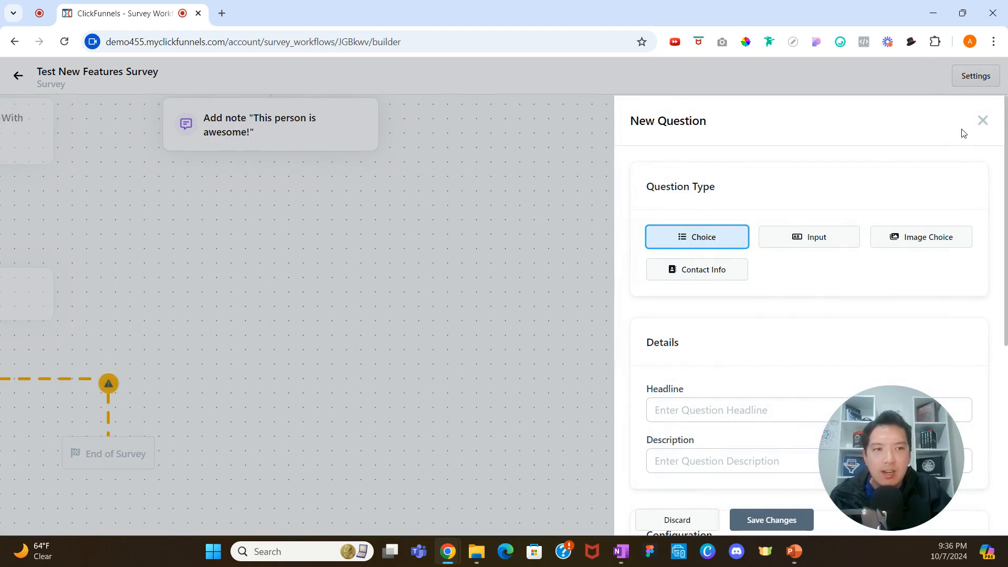
left_click(982, 120)
Add a rule to the split so its branch applies when the score is equal to 3.
left_click(504, 384)
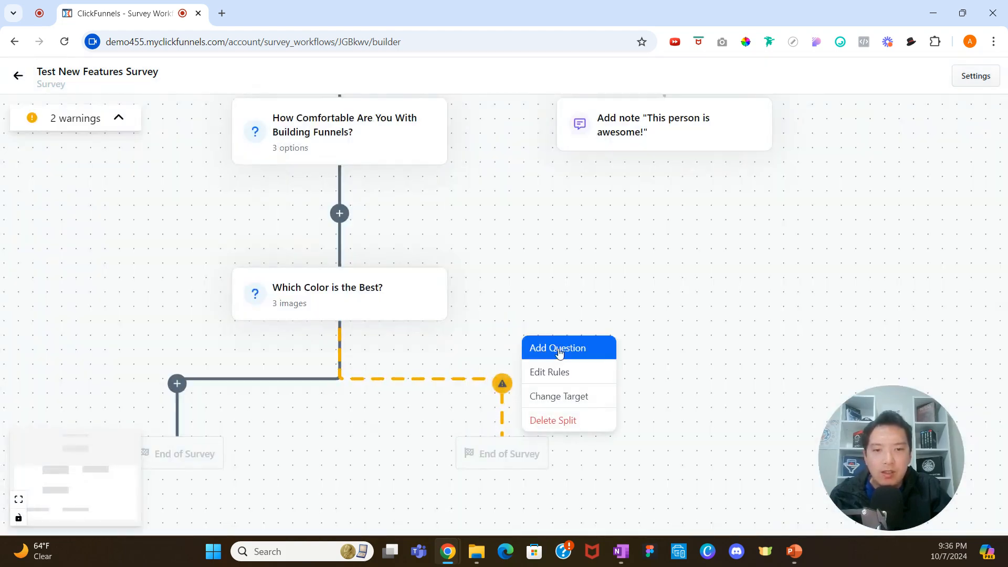
left_click(560, 373)
left_click(739, 208)
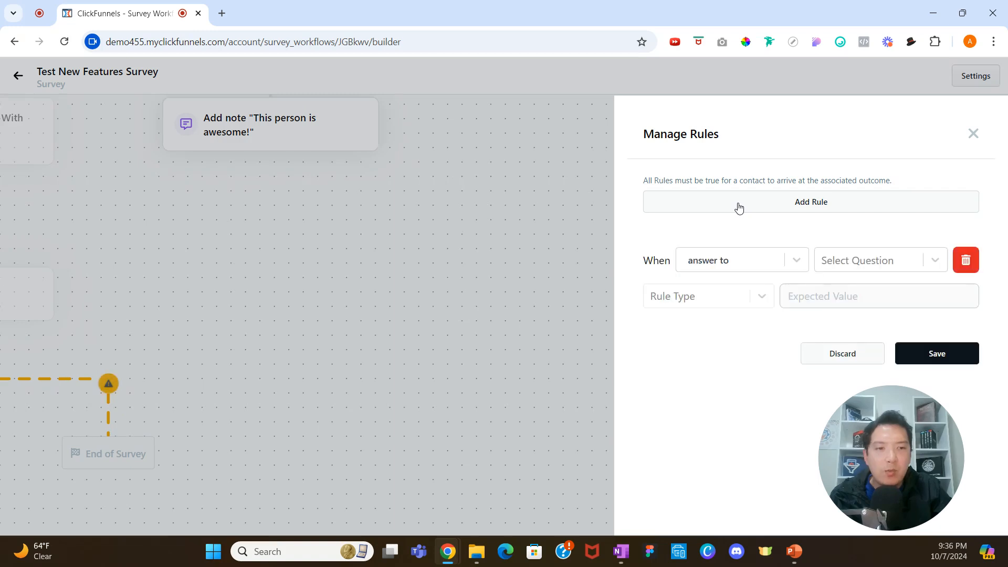
left_click(796, 262)
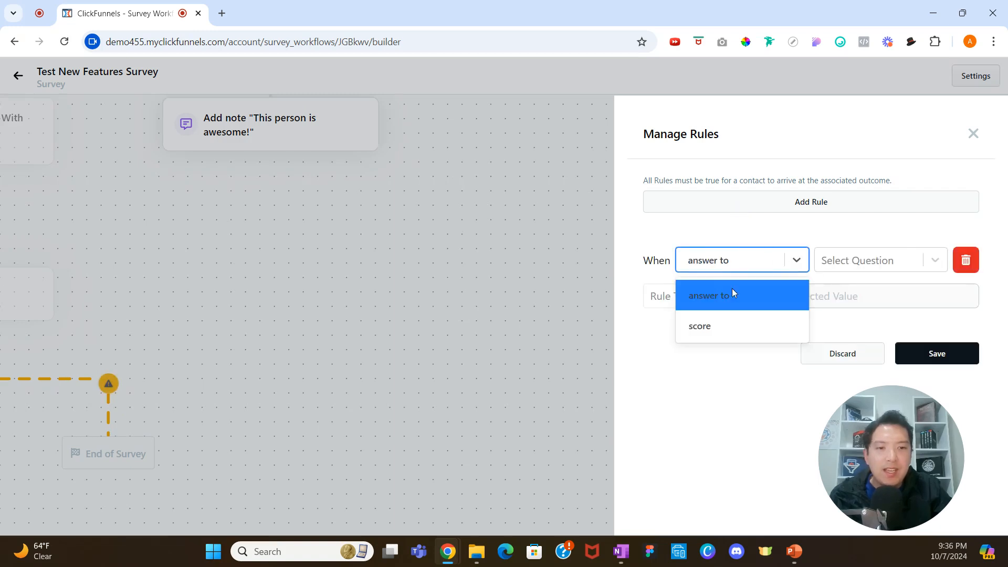
left_click(738, 327)
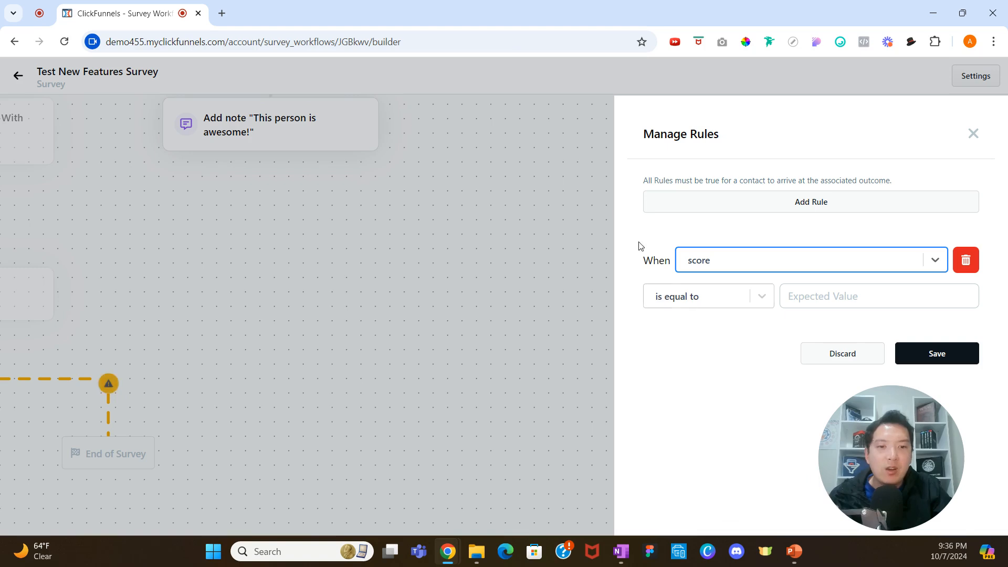
left_click(806, 298)
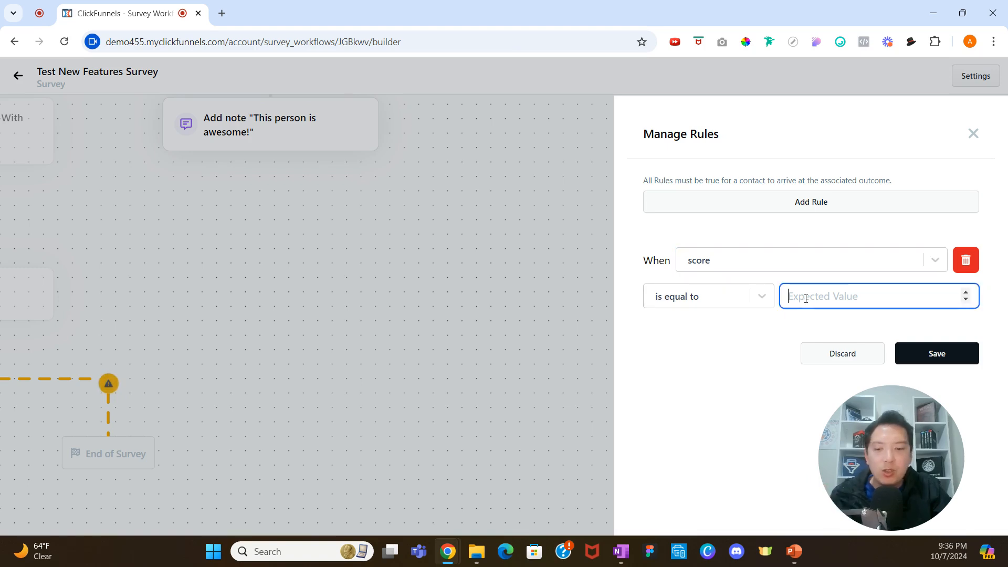
type("3")
left_click(918, 348)
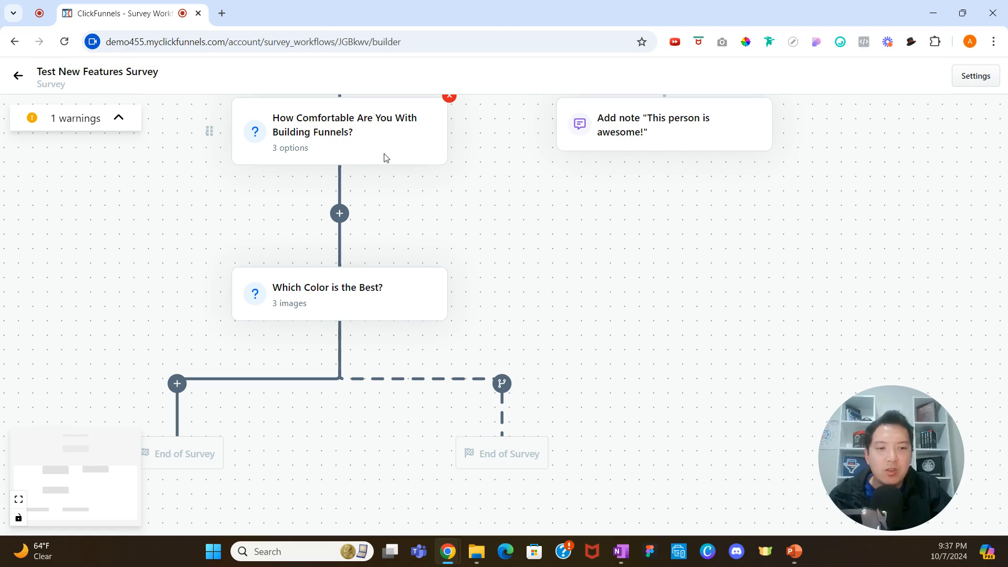
Change the target of the split's branch to Redirect.
left_click(503, 391)
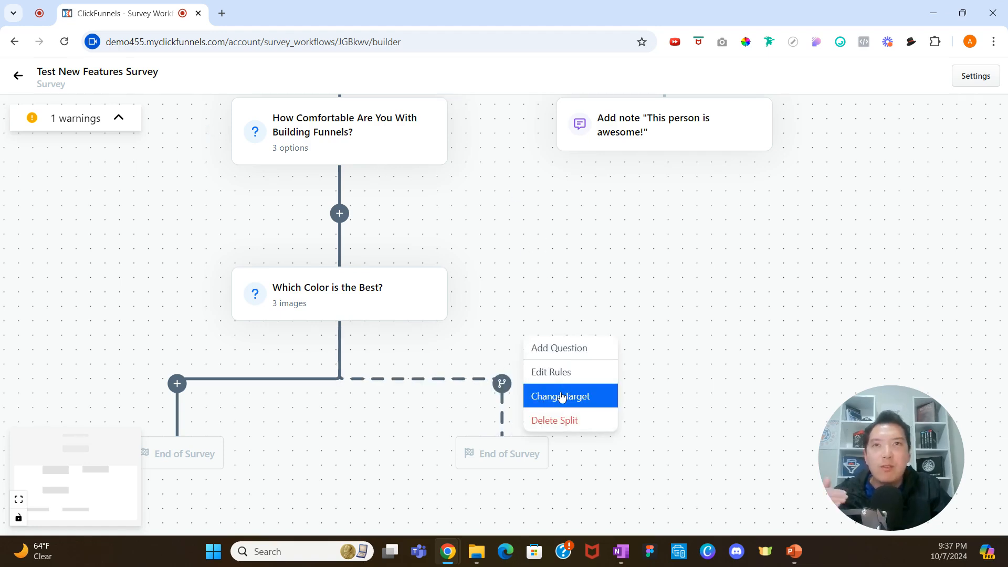
left_click(562, 395)
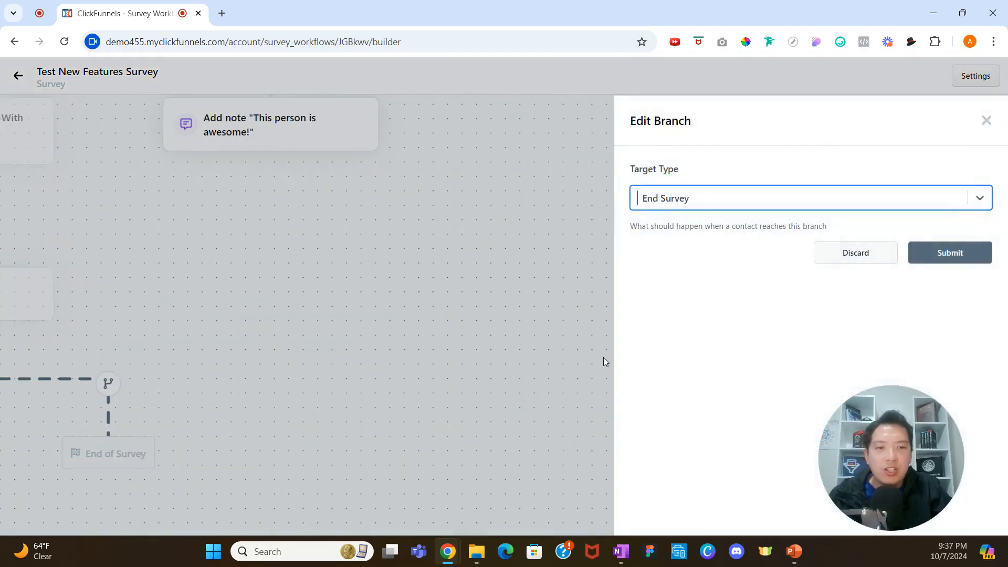
left_click(750, 202)
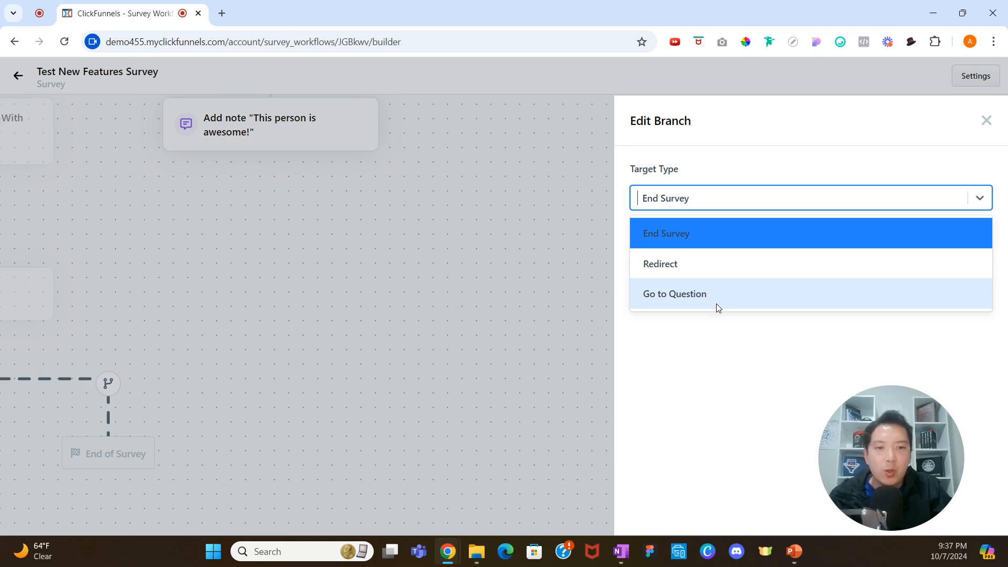
left_click(713, 272)
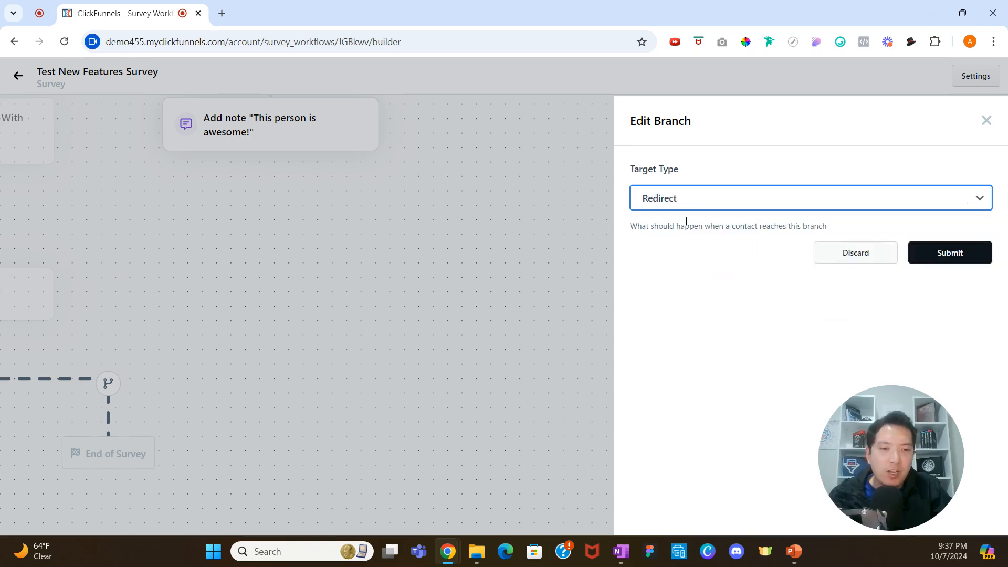
left_click(968, 256)
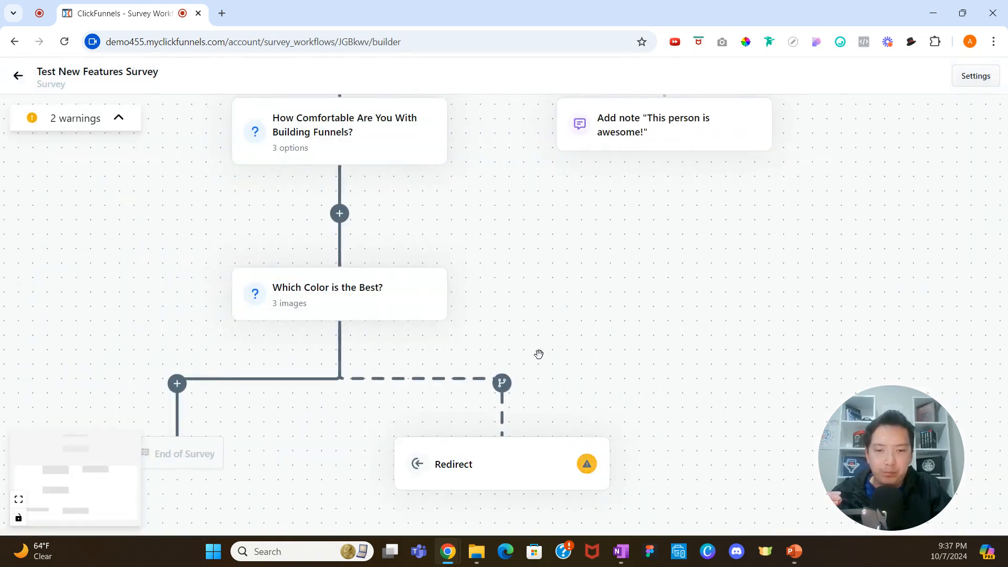
Open the redirect's settings and review its type options, keeping Url, without saving.
scroll(539, 351, "down", 2)
left_click(547, 366)
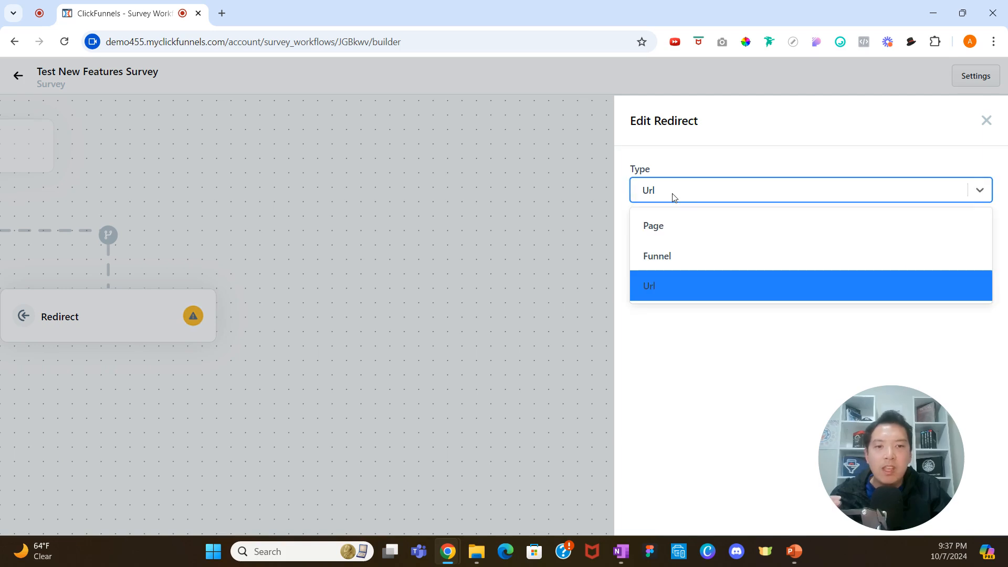
left_click(674, 197)
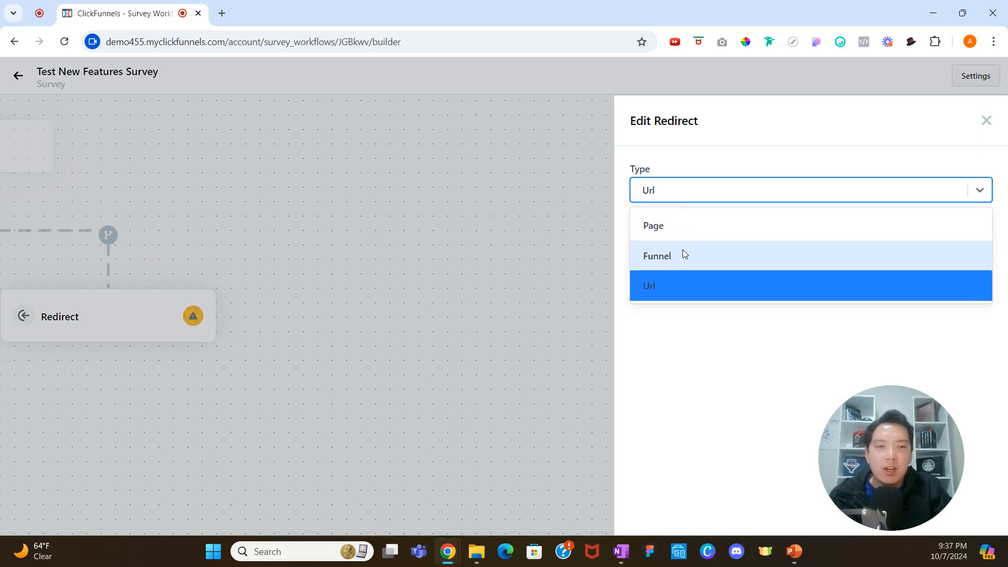
left_click(682, 294)
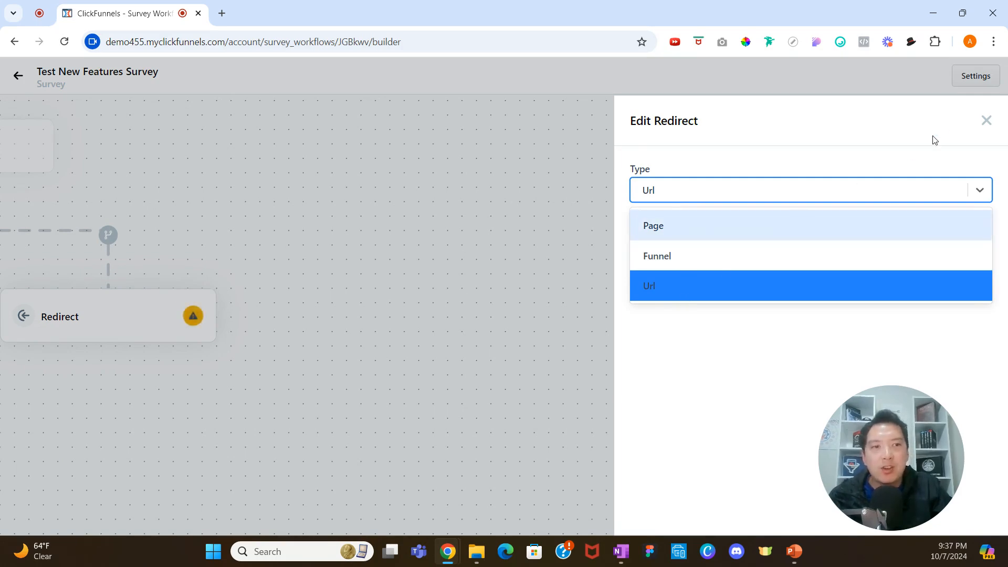
left_click(989, 125)
Edit the split's rule so it applies when the score is greater than or equal to 3.
left_click(502, 234)
left_click(560, 225)
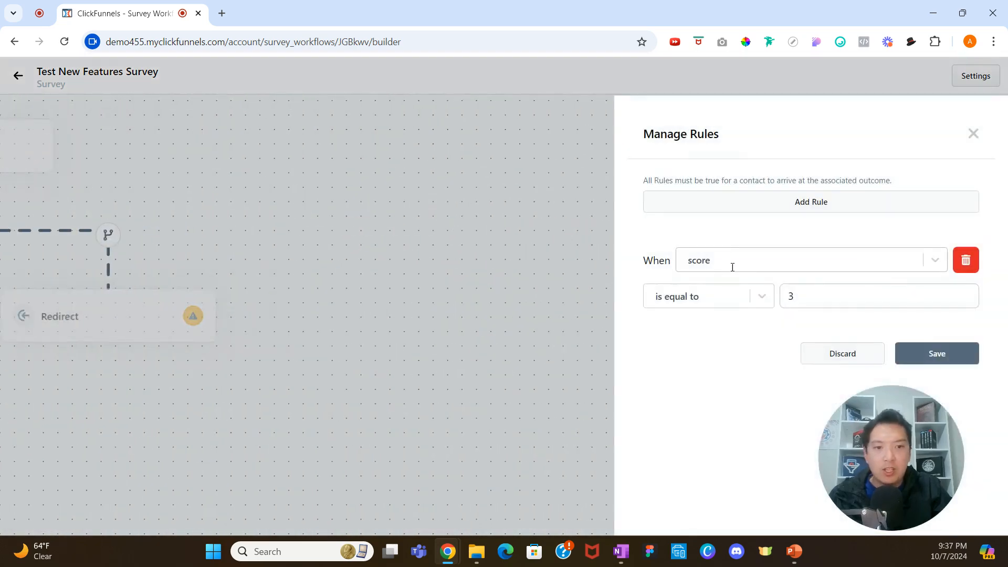
left_click_drag(794, 295, 777, 299)
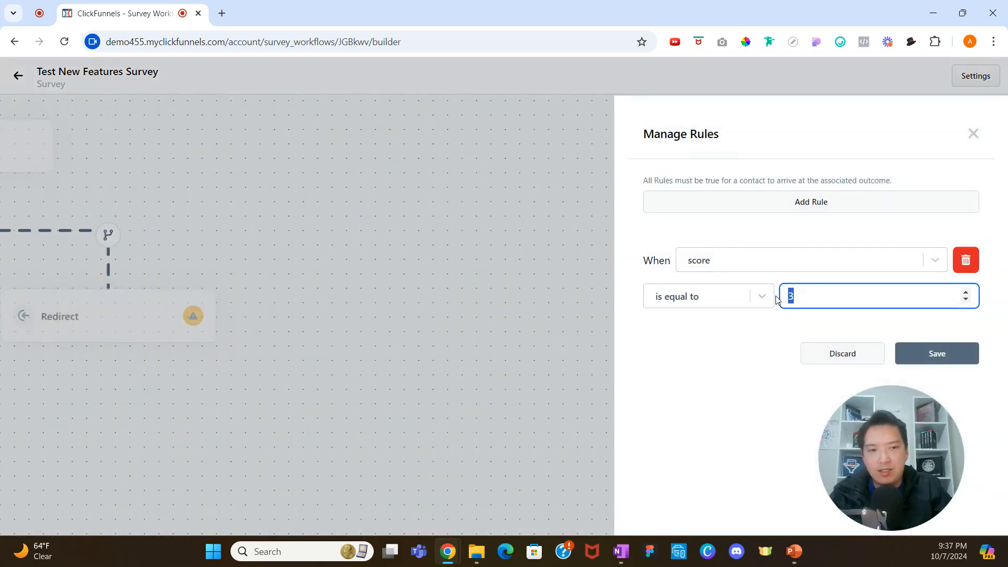
type("5")
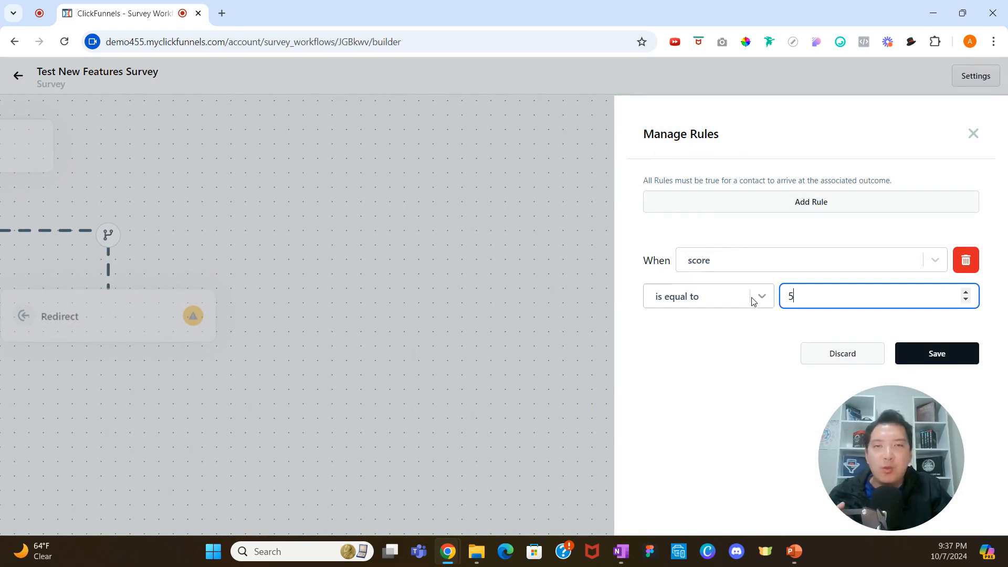
key("BackSpace")
type("1")
left_click(767, 307)
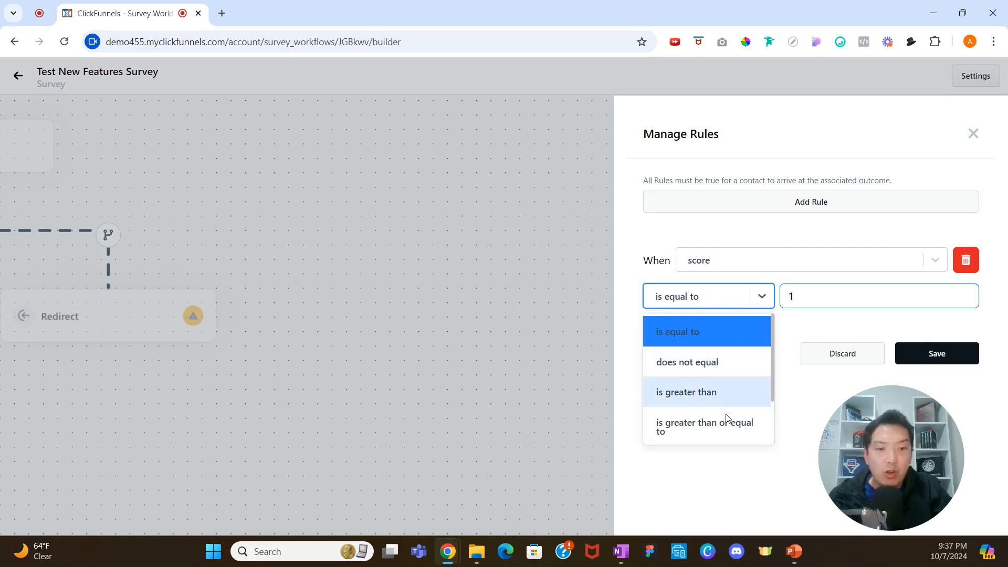
left_click(724, 431)
left_click(806, 297)
double_click(807, 298)
type("3")
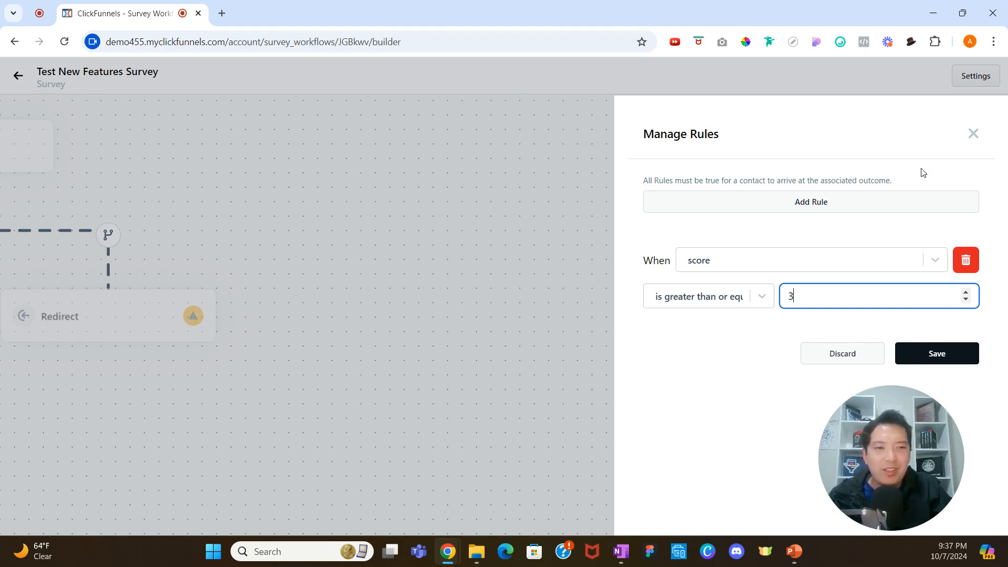
left_click(972, 135)
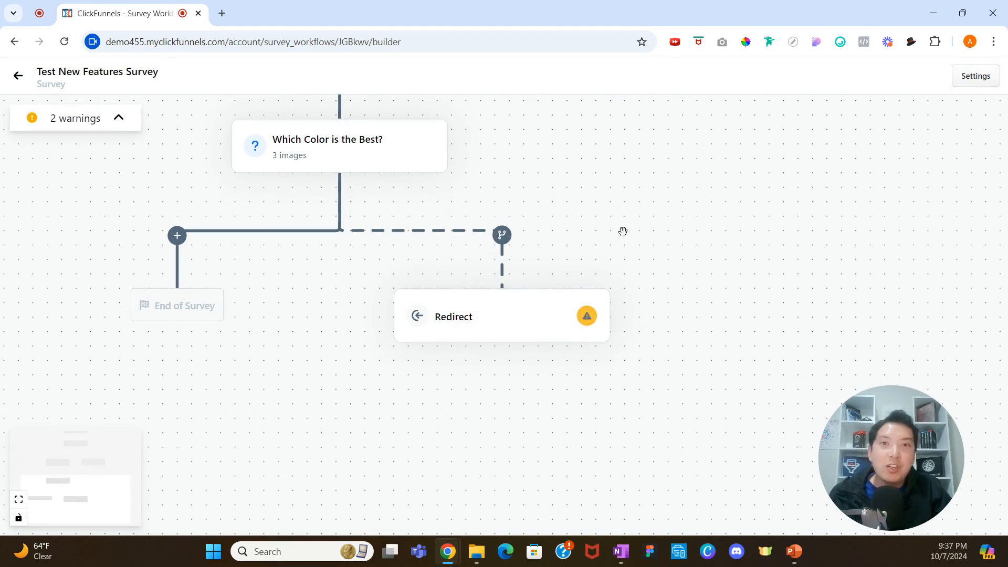
scroll(578, 247, "up", 3)
scroll(553, 259, "up", 8)
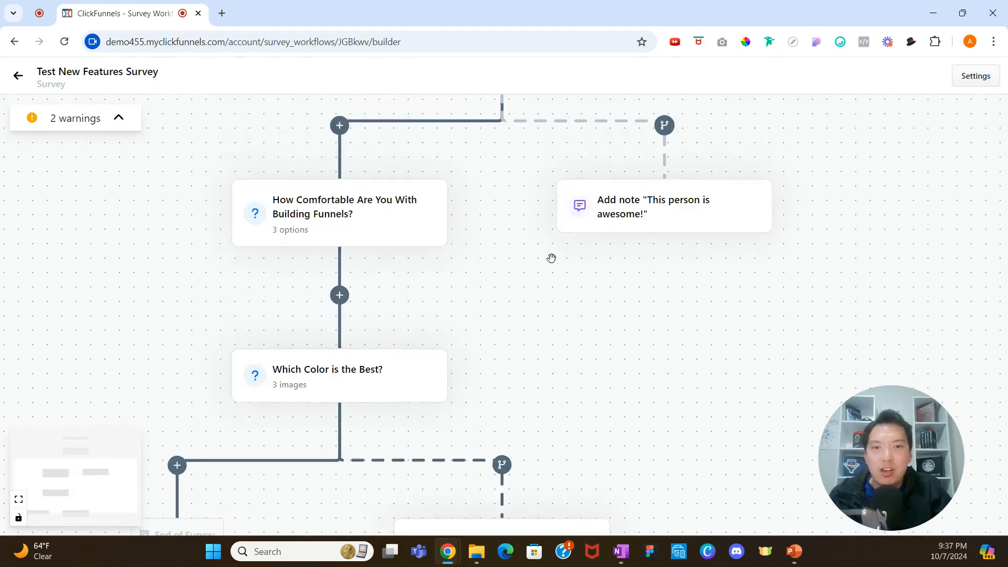
scroll(585, 292, "down", 3)
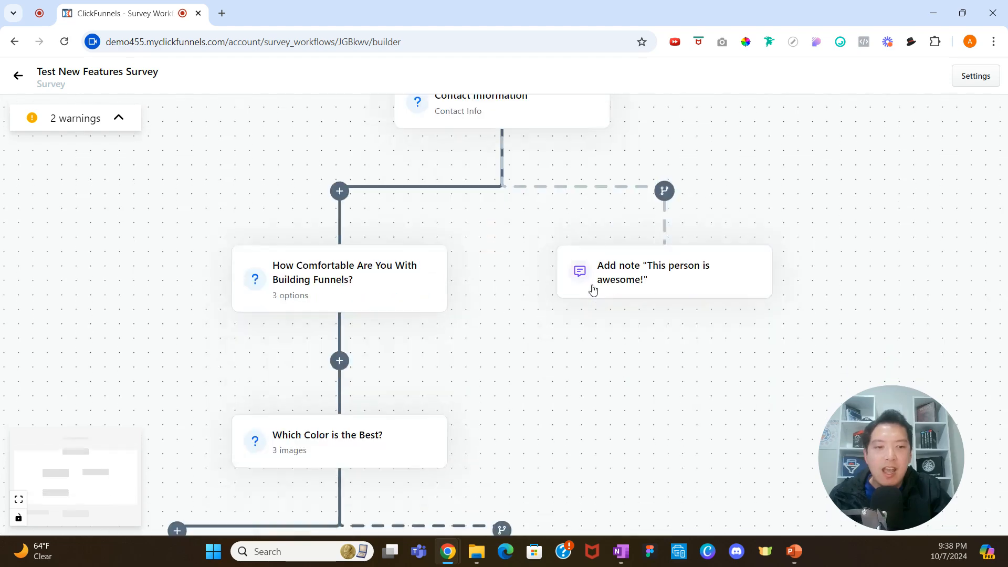
mouse_move(689, 239)
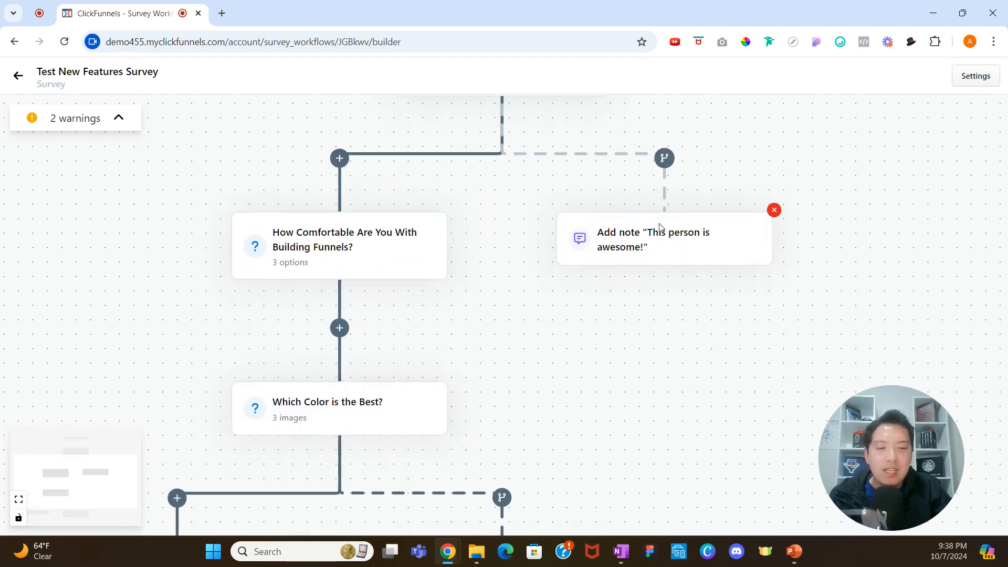
mouse_move(415, 259)
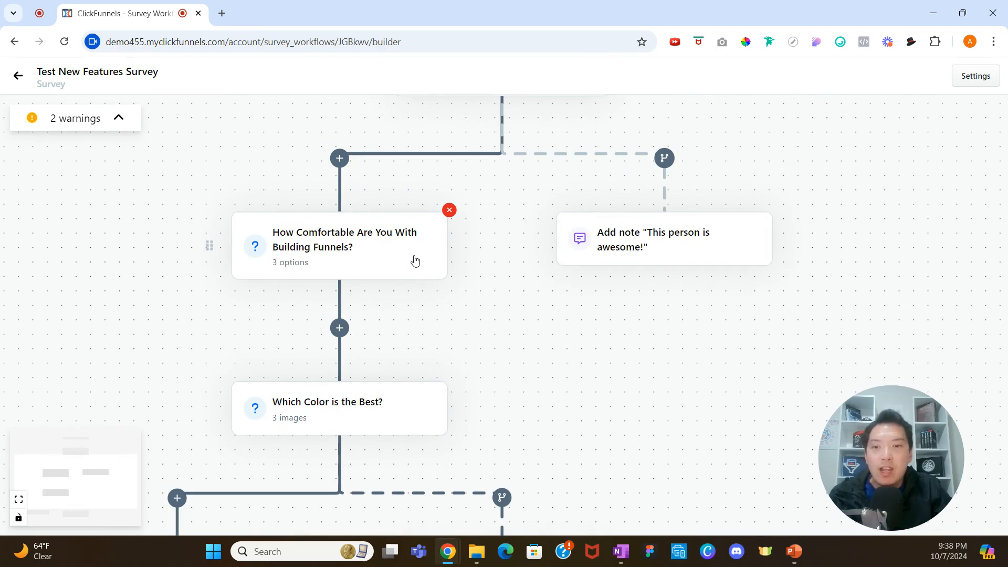
scroll(414, 259, "down", 2)
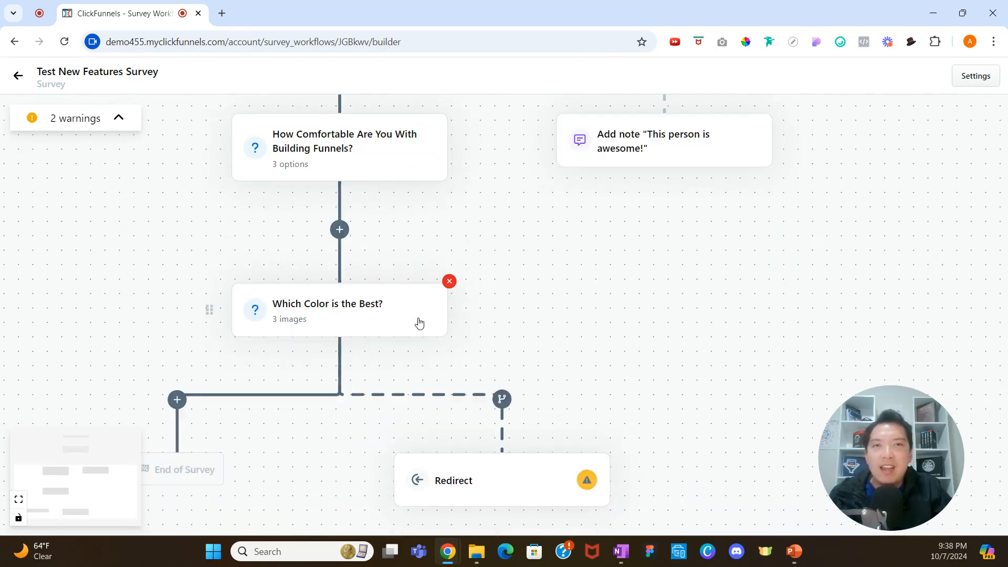